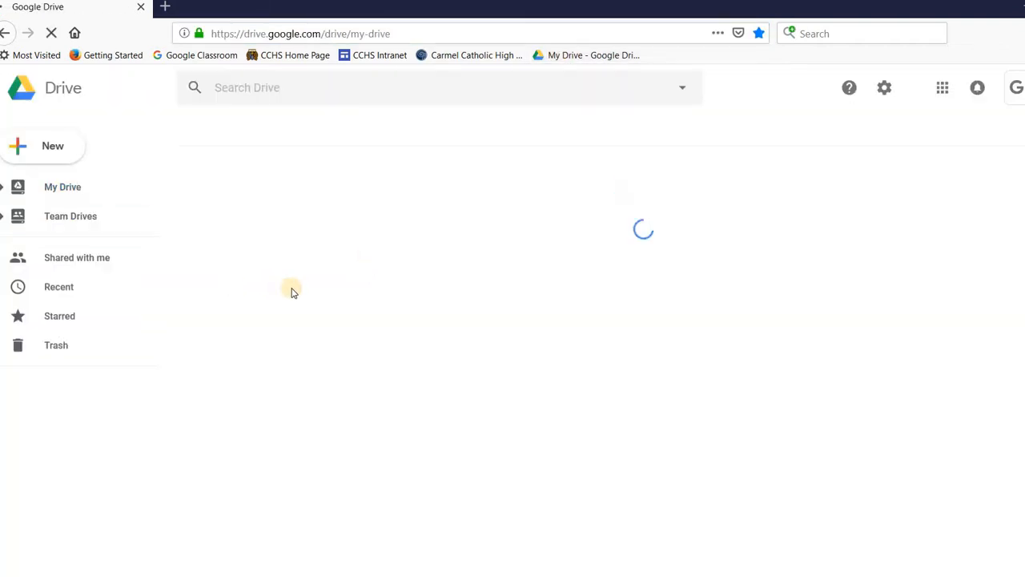
Step: Create a new blank Google Sheets spreadsheet from Drive and select cell C5
left_click(46, 146)
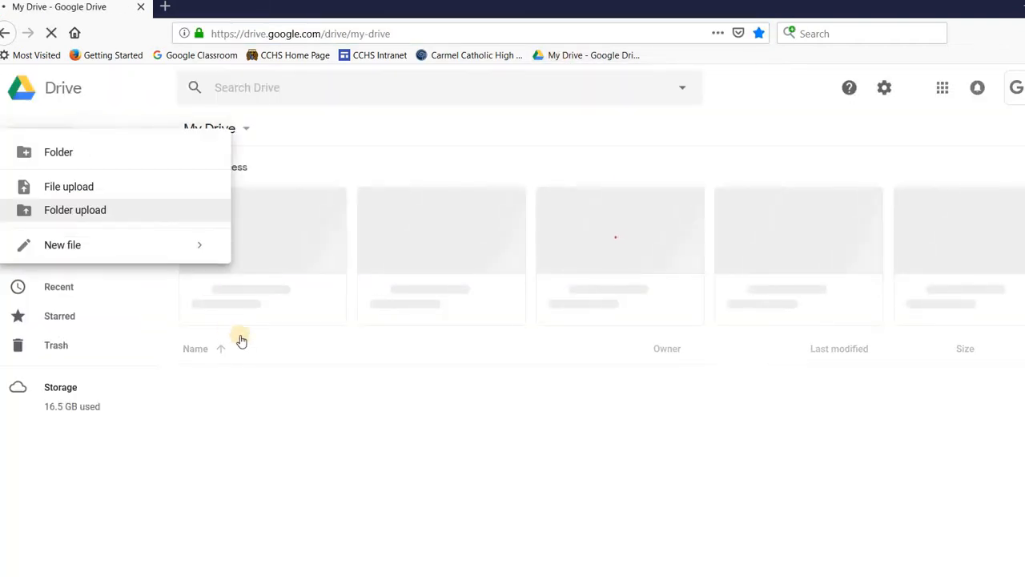
left_click(131, 277)
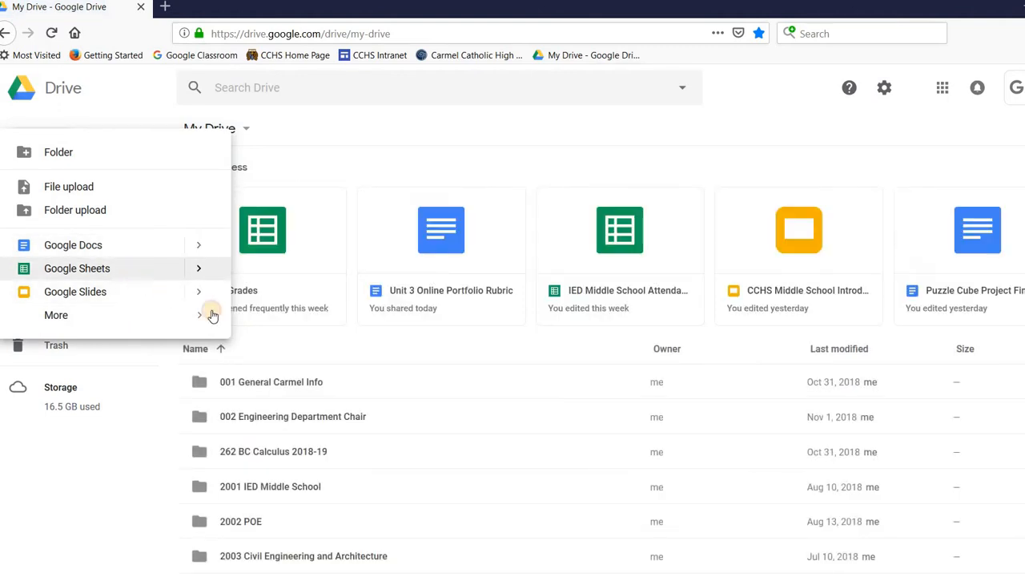
left_click(85, 8)
left_click(269, 7)
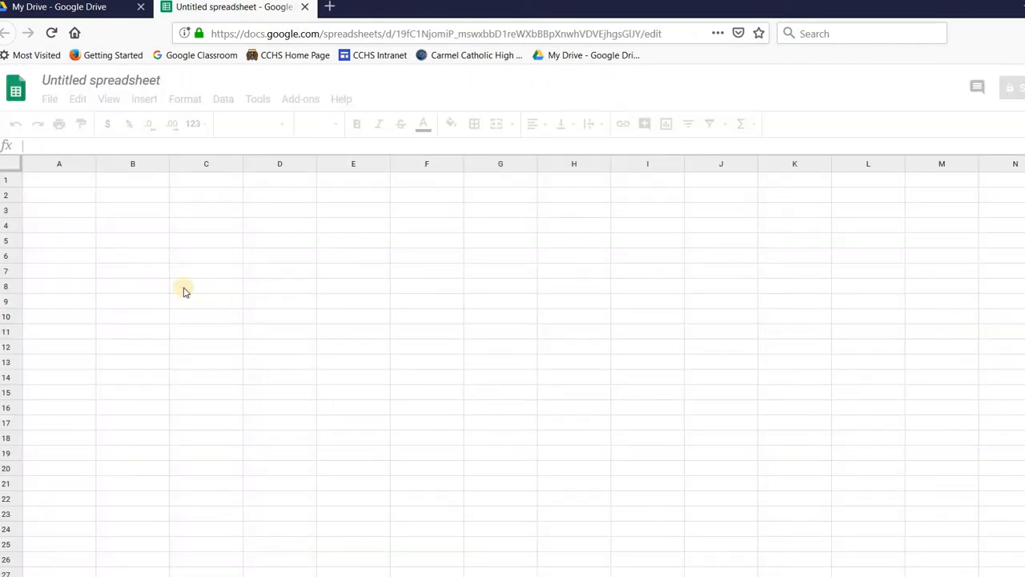
left_click(208, 243)
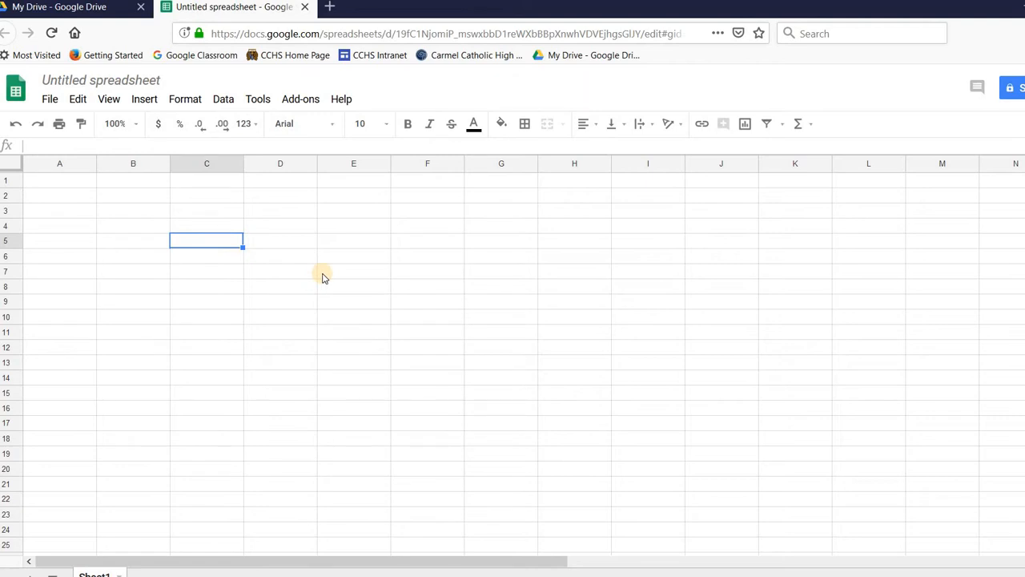
type("Measure")
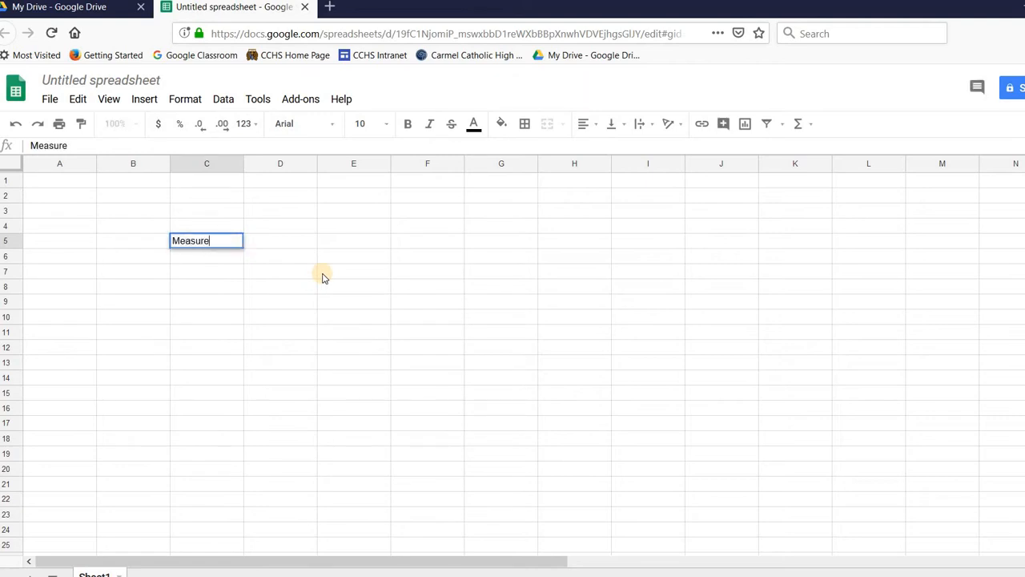
type("ments")
key("BackSpace")
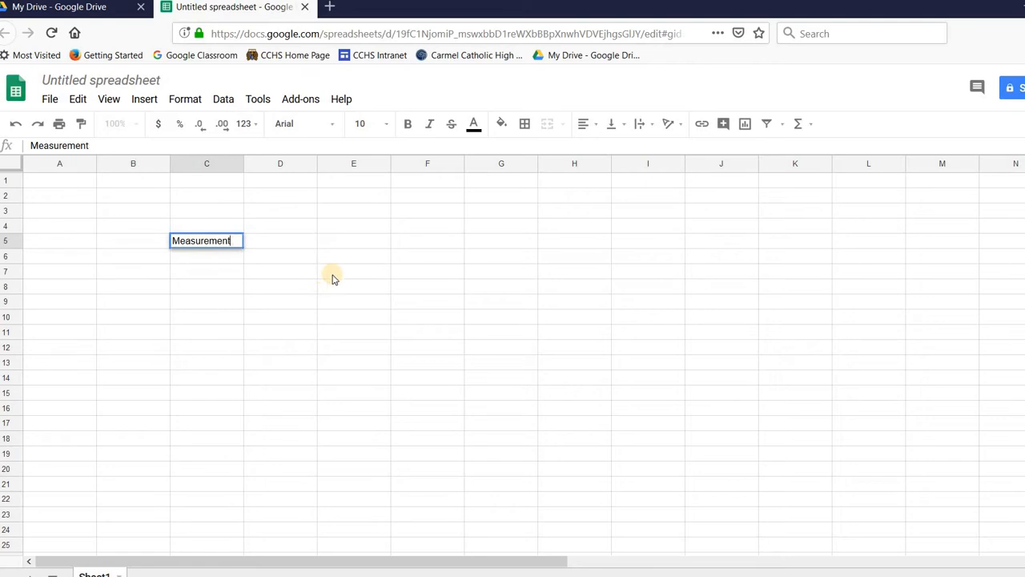
key("BackSpace")
key("BackSpace")
key("BackSpace")
key("BackSpace")
key("BackSpace")
key("BackSpace")
key("BackSpace")
key("BackSpace")
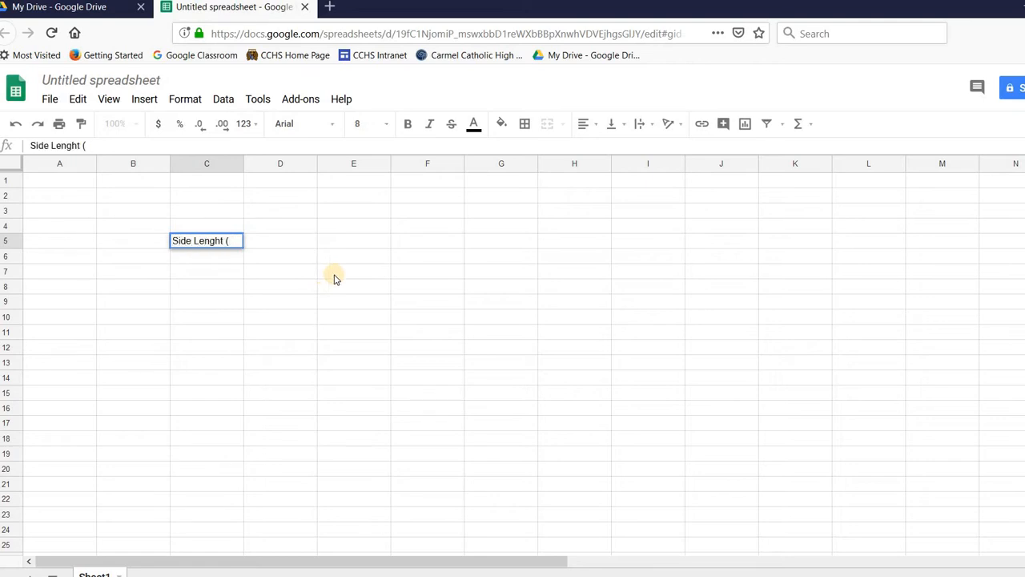
Step: Enter the column heading "Side Lenght (inches)" in cell C5
type("Side Lenght (inch")
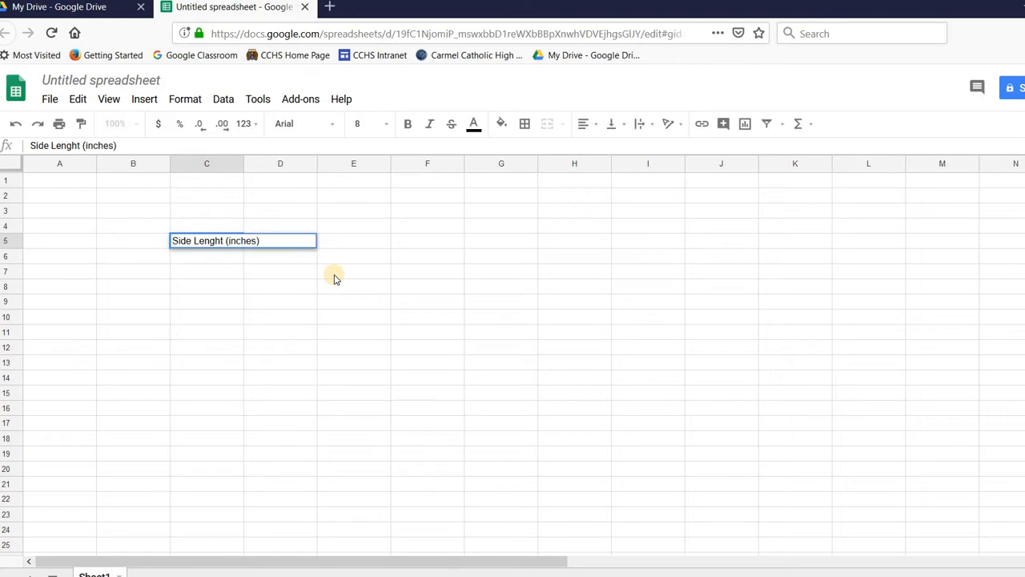
type("es)")
key("Return")
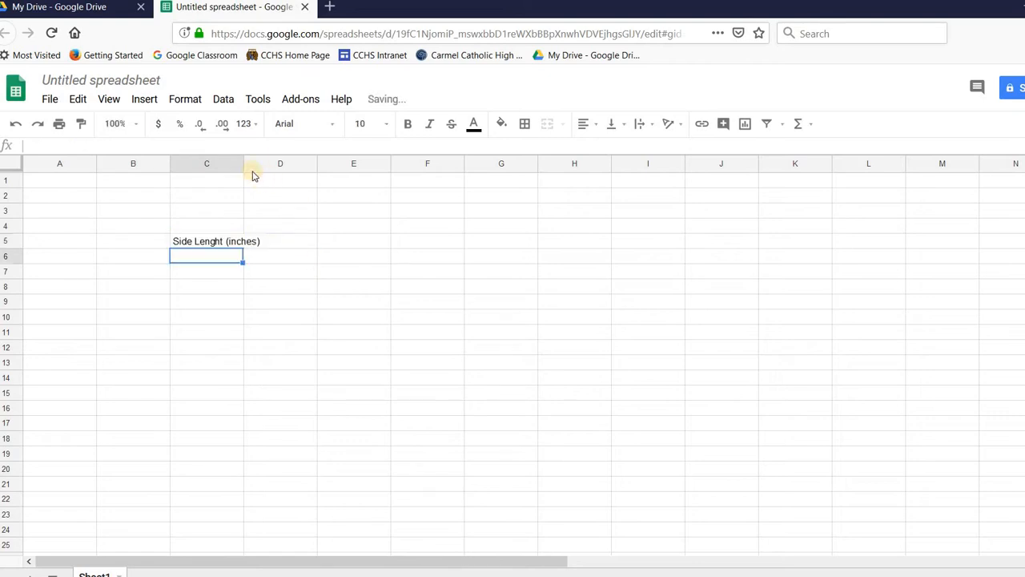
Step: Centre-align all of column C and widen it so the C5 heading fits inside
left_click(209, 164)
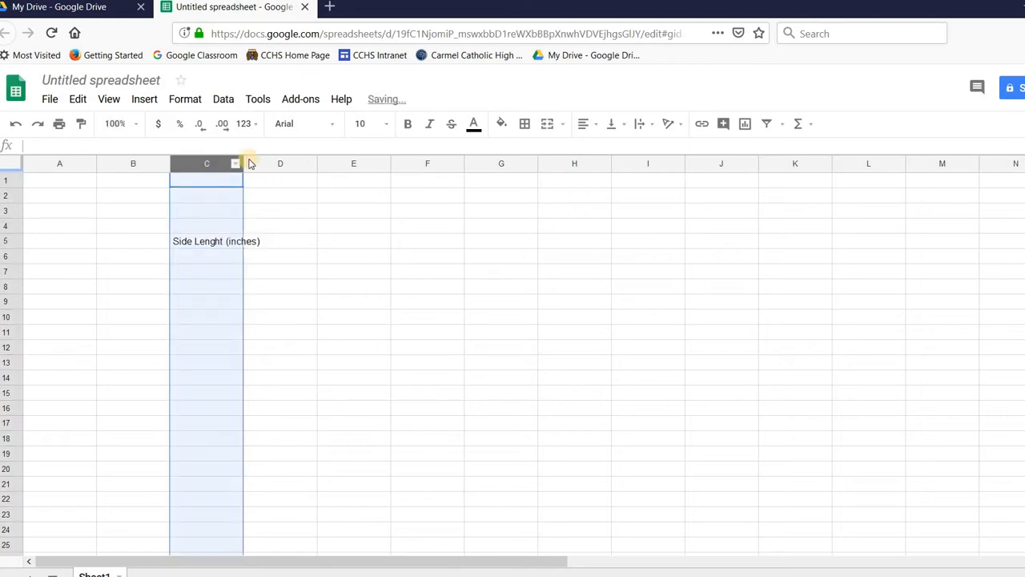
left_click(593, 124)
left_click(605, 149)
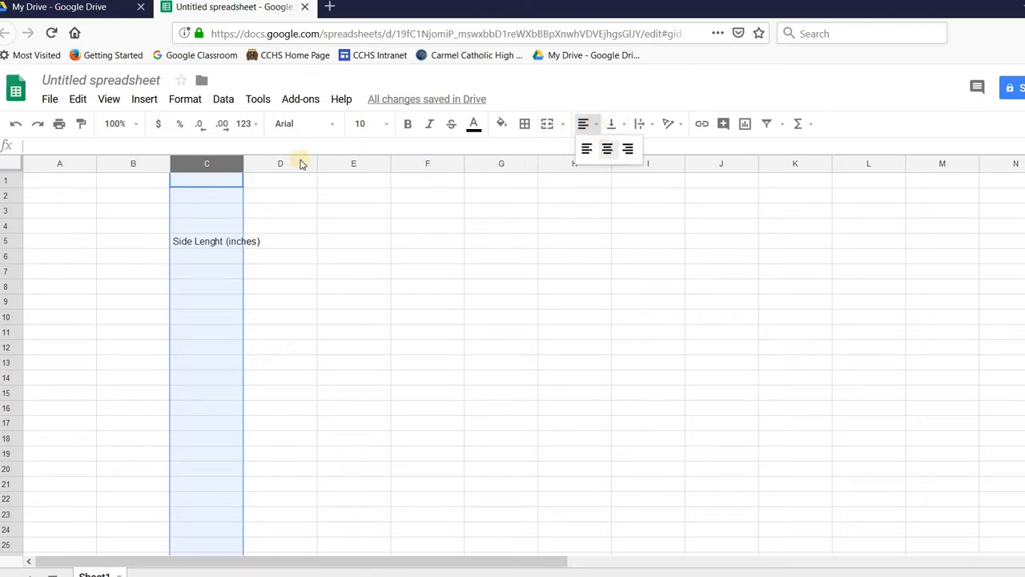
left_click_drag(245, 163, 271, 163)
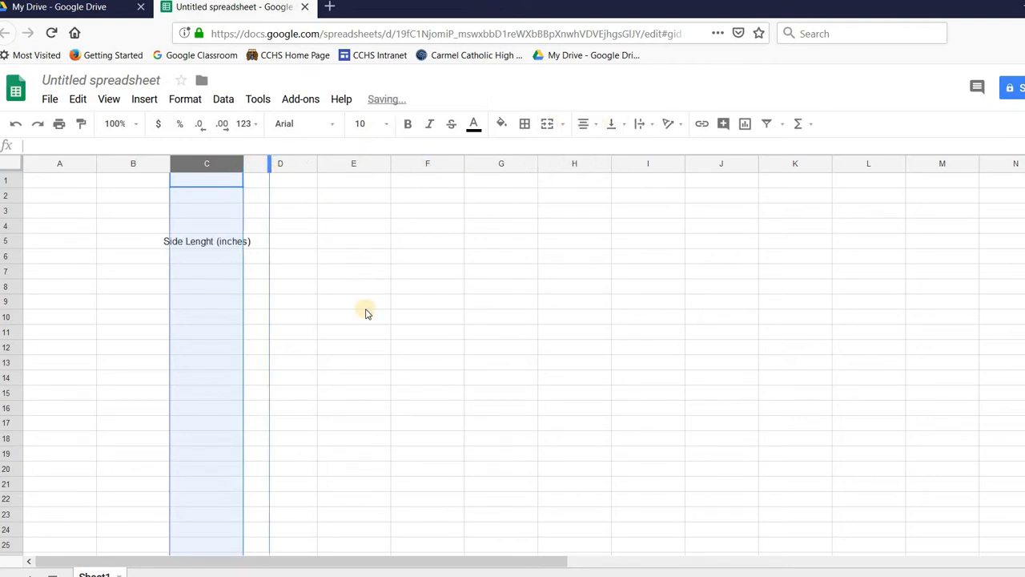
Step: Enter the side lengths 0.7501, 0.7478 and 0.7522 in cells C7 to C9
left_click(224, 272)
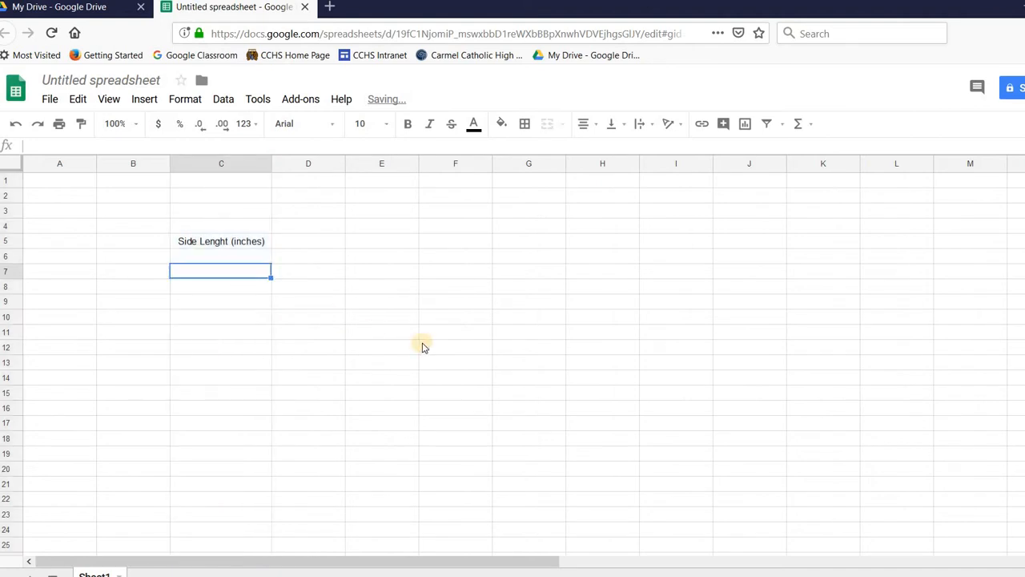
type("0.")
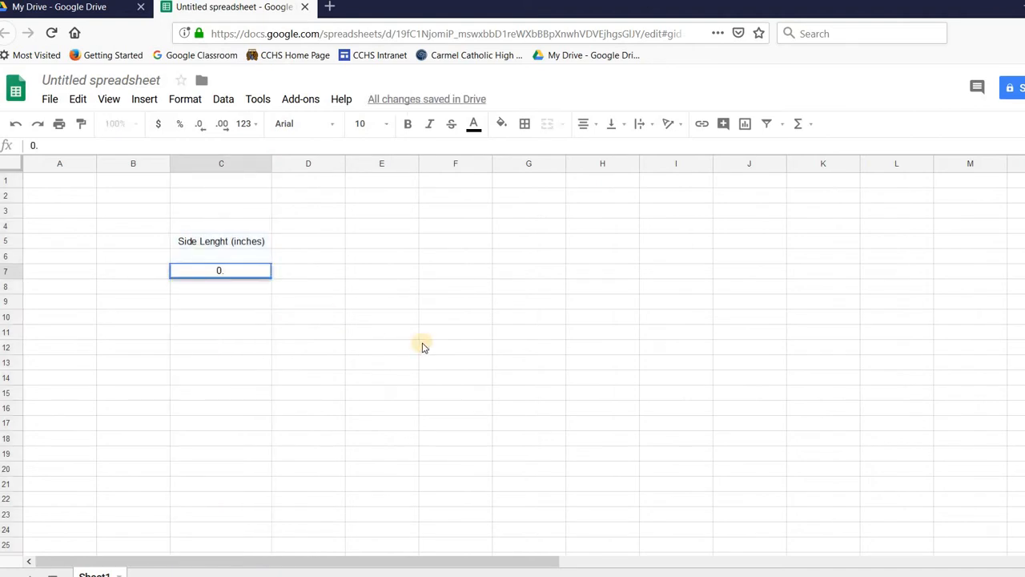
type("7501")
key("Return")
type("0.7")
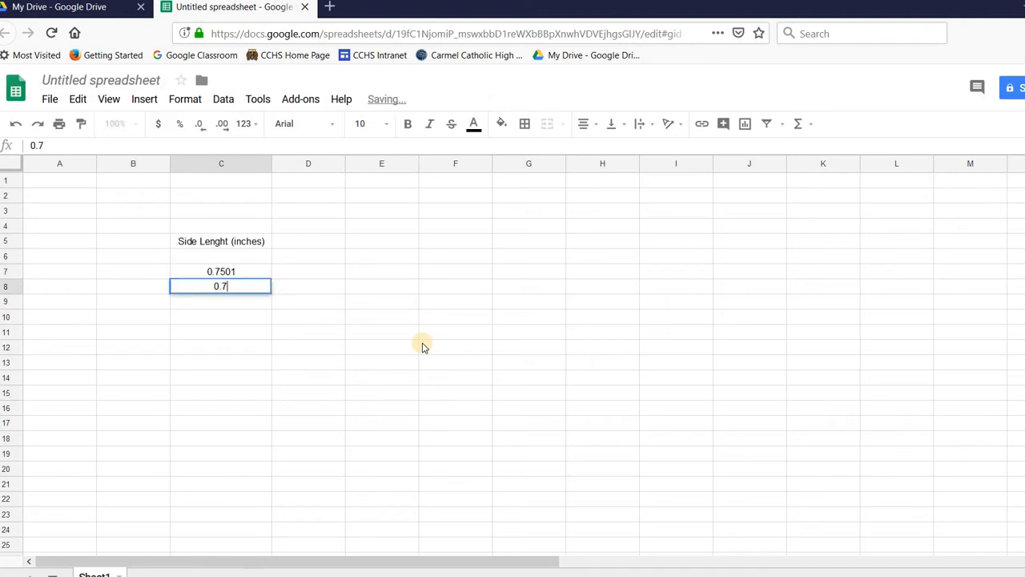
type("478")
key("Return")
type("0.7")
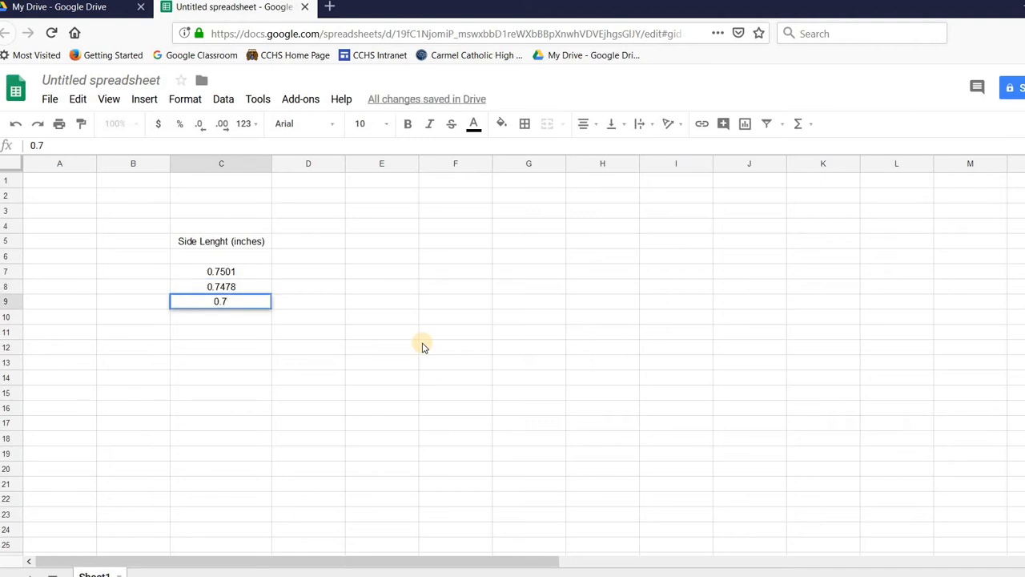
type("522")
key("Return")
Step: Enter the side lengths 0.7521, 0.7499 and 0.7464 in cells C10 to C12
type(".")
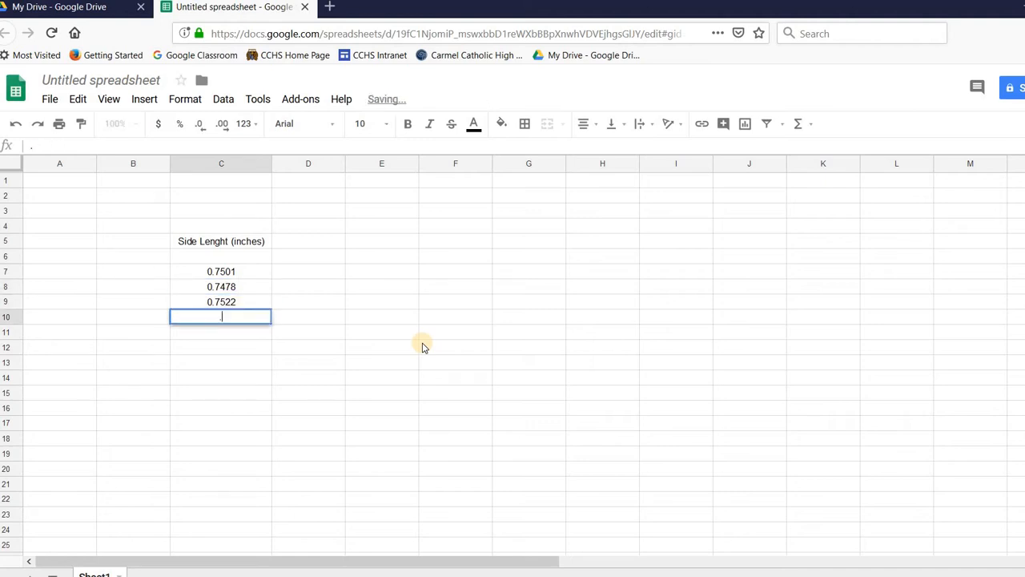
type("7521")
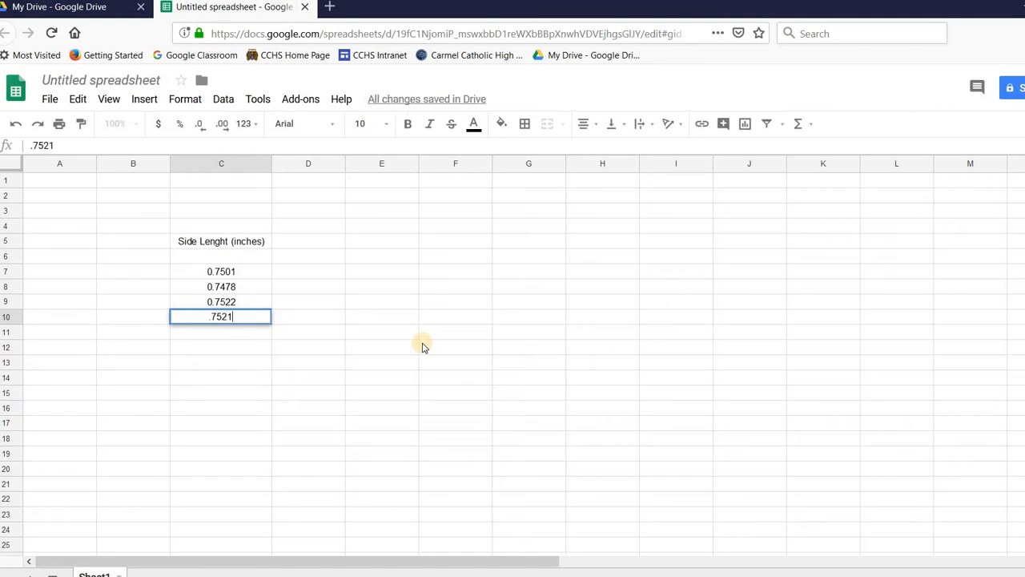
key("Return")
type("0.7499")
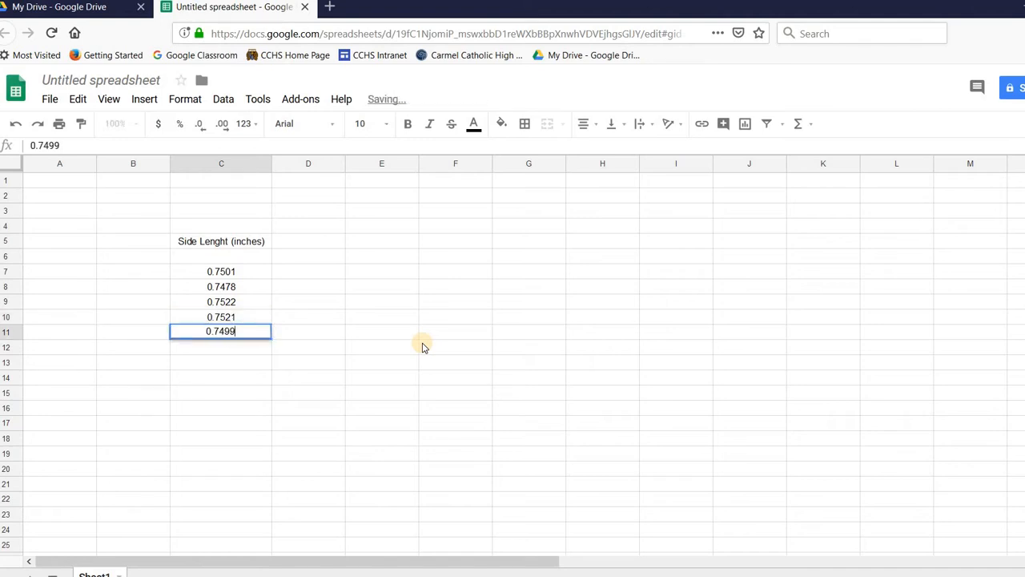
key("Return")
type("0.74")
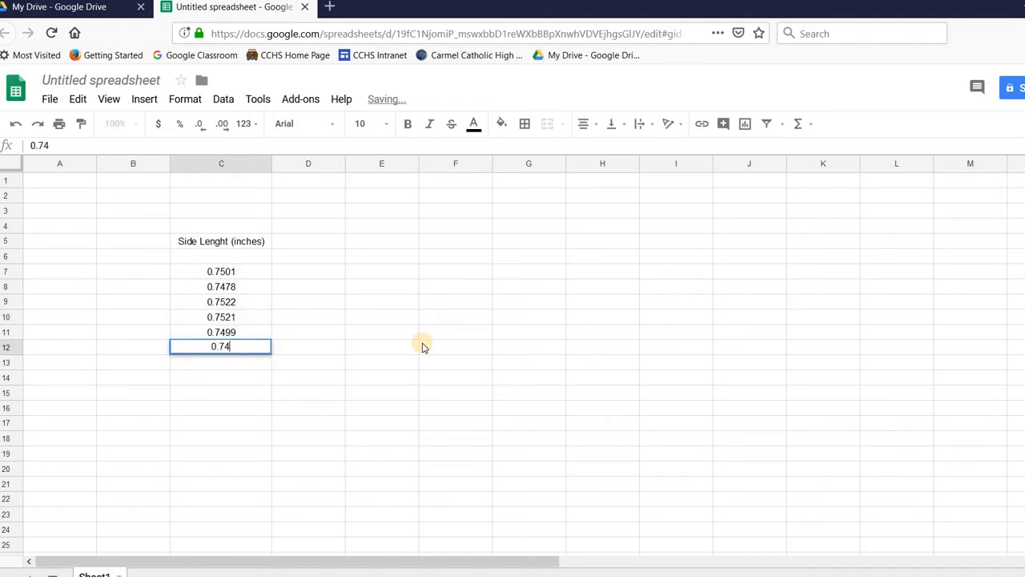
type("64")
key("Return")
Step: Enter the side lengths 0.7469, 0.7522 and 0.7533 in cells C13 to C15
type("0.")
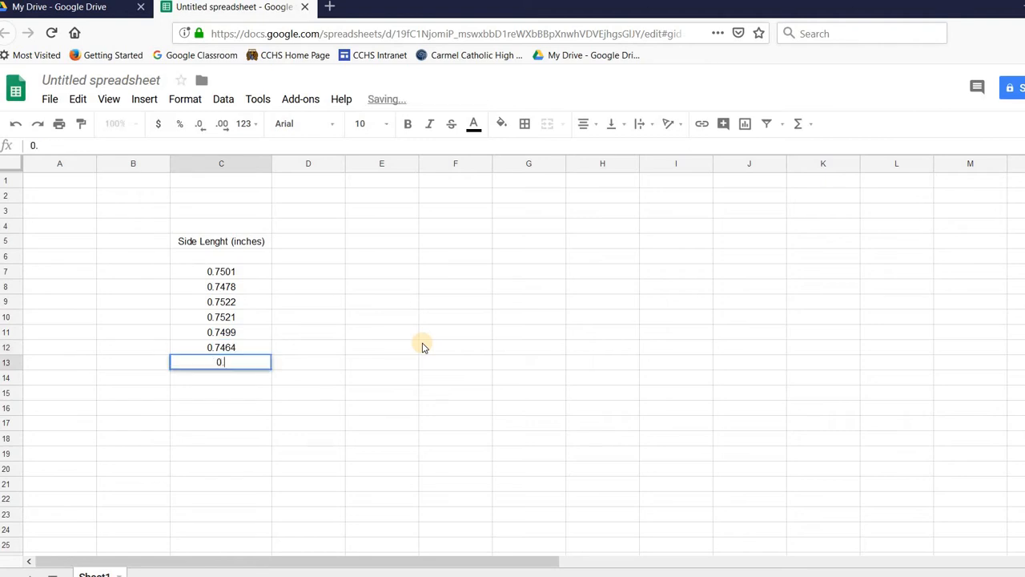
type("746")
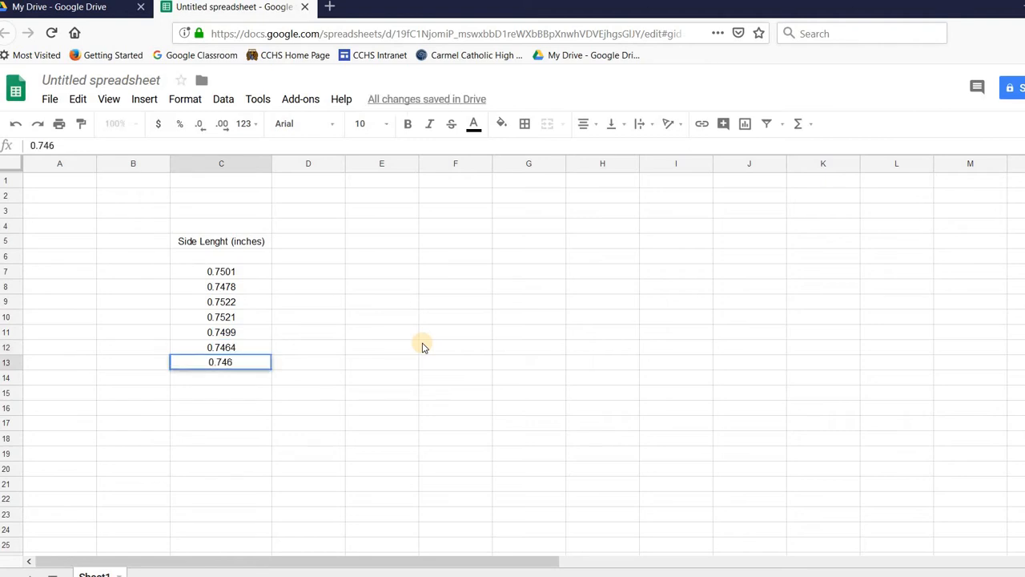
type("9")
key("Return")
type("0.")
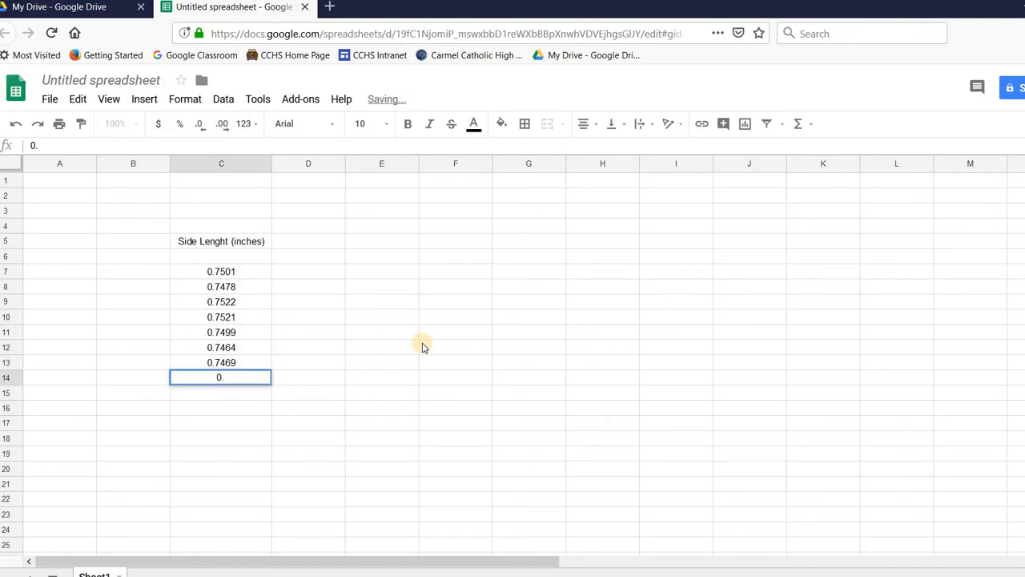
type("75")
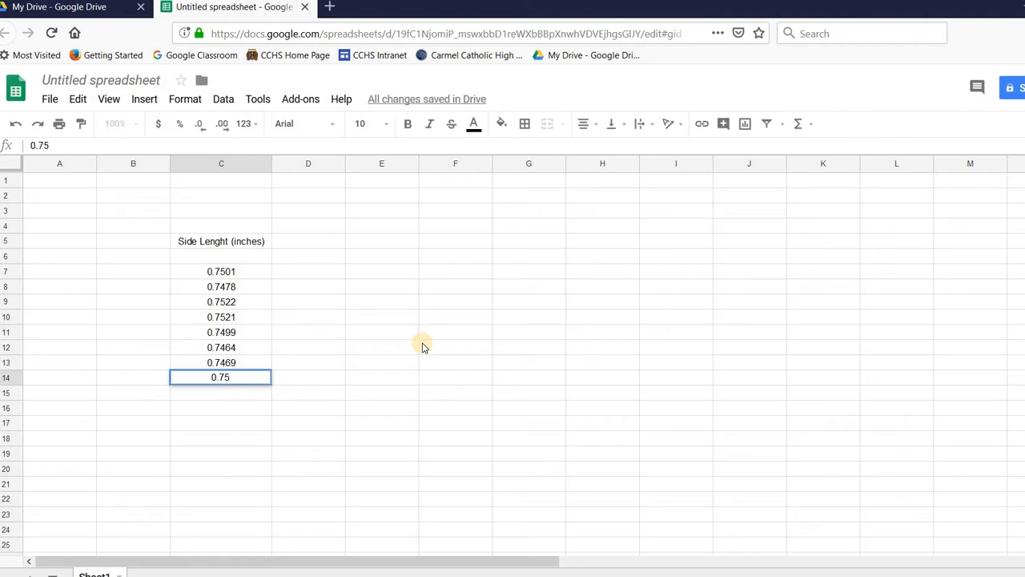
type("22")
key("Return")
type("0.75")
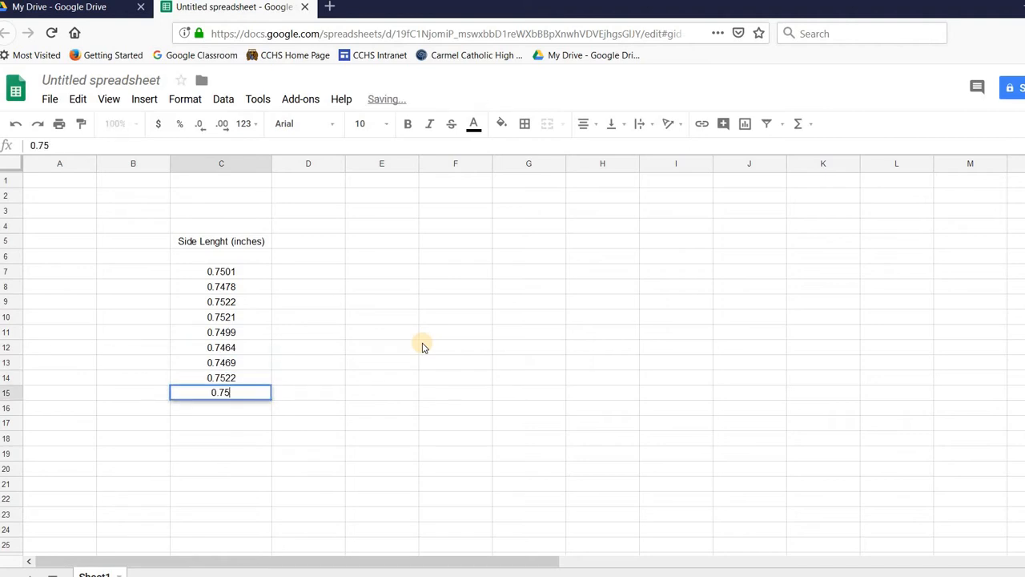
type("33")
key("Return")
Step: Enter the side lengths 0.7549, 0.7502 and 0.7488 in cells C16 to C18
type("0.")
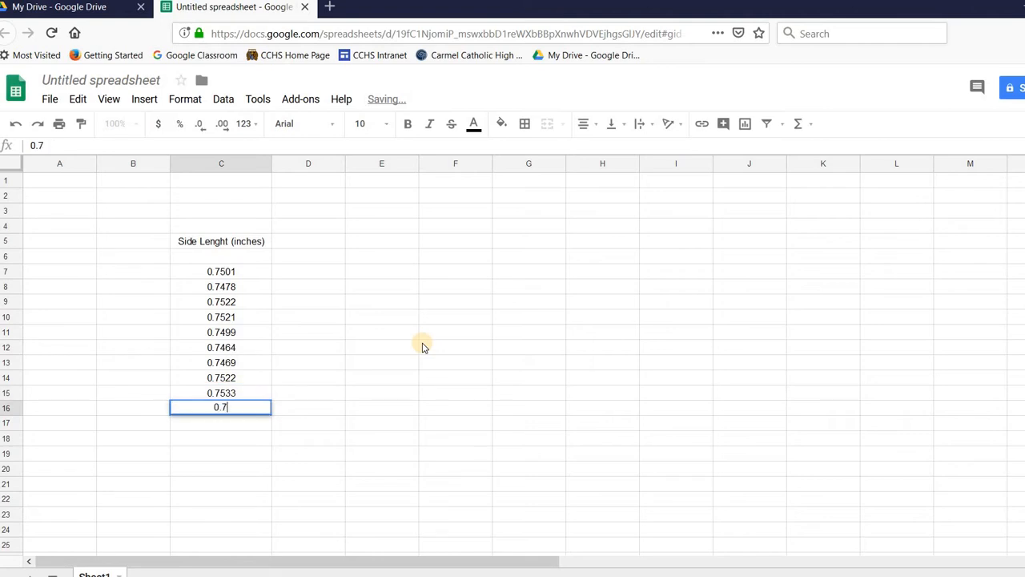
type("7549")
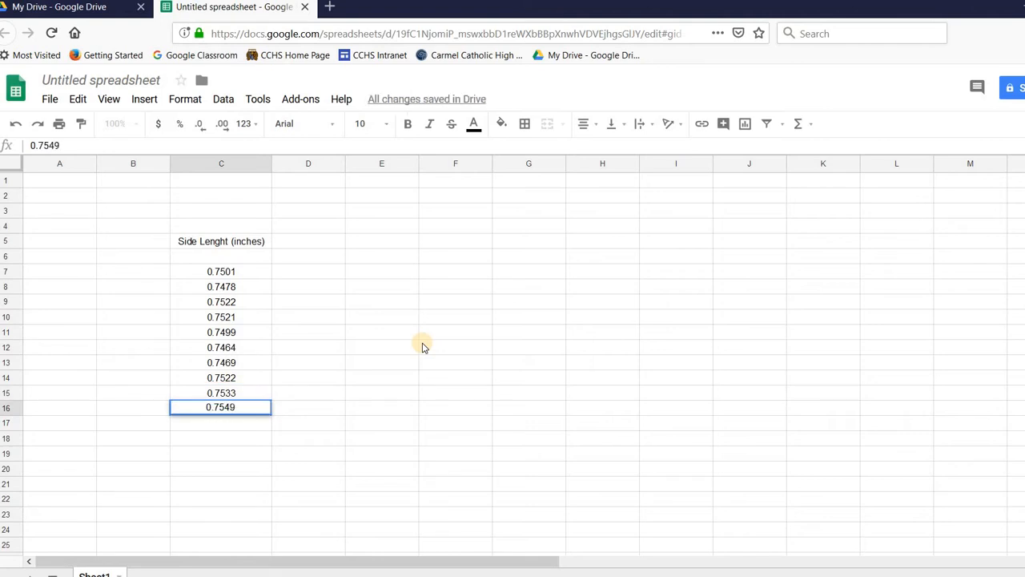
key("Return")
type("0.750")
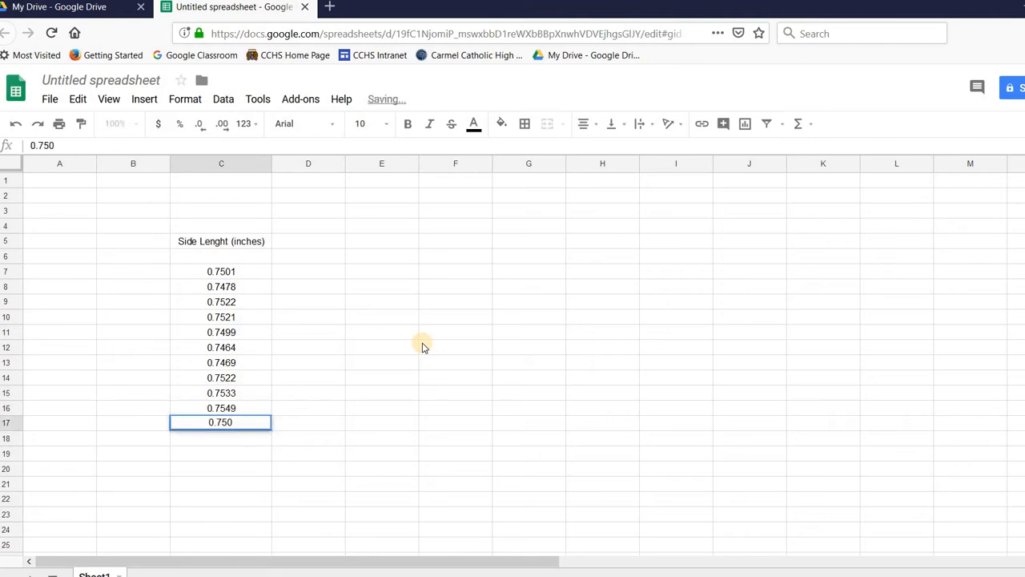
type("2")
key("Return")
type("0.74")
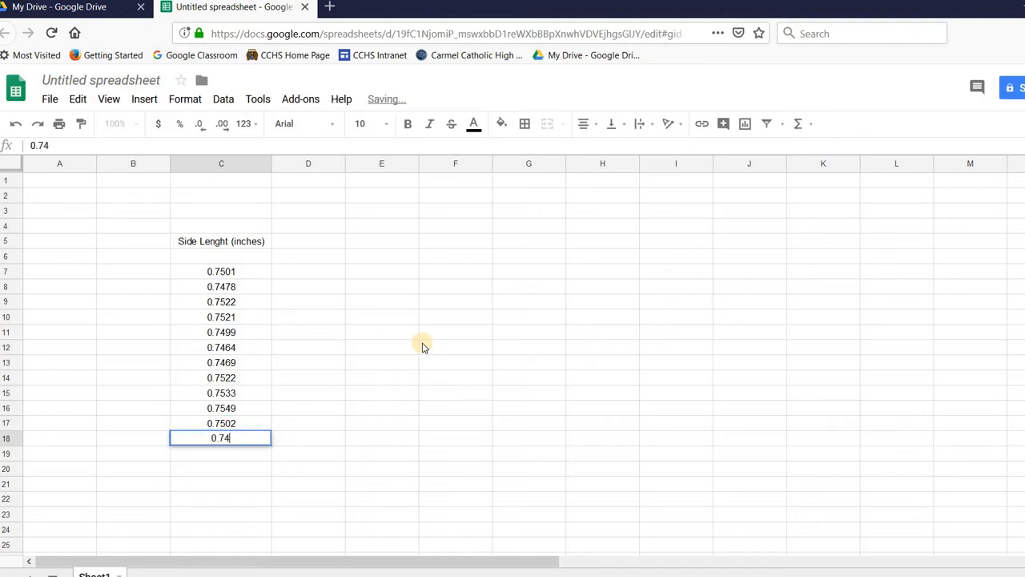
type("88")
key("Return")
Step: Enter the side lengths 0.7478, 0.748 and 0.7477 in cells C19 to C21
type("0.")
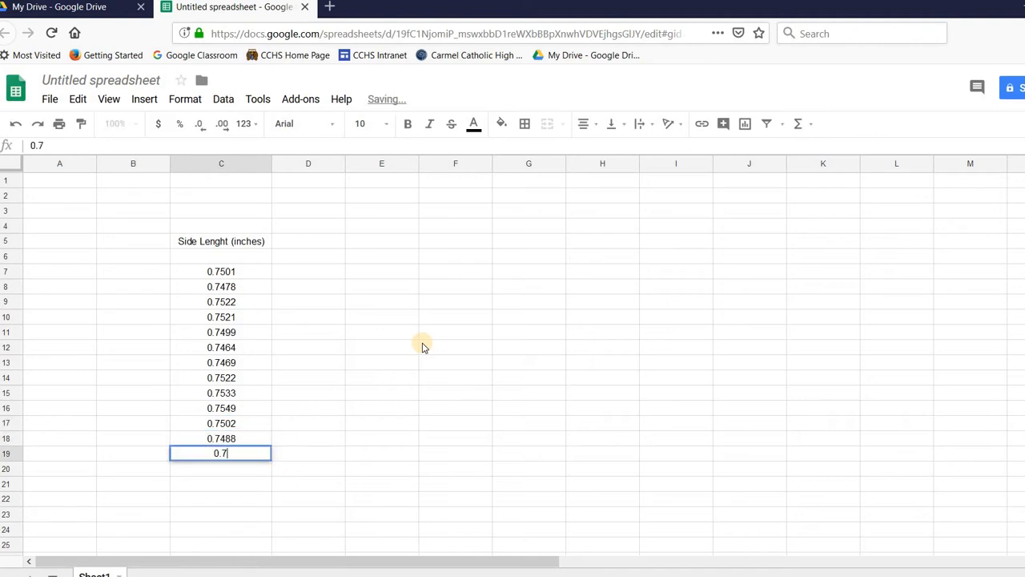
type("7478")
key("Return")
type("0.")
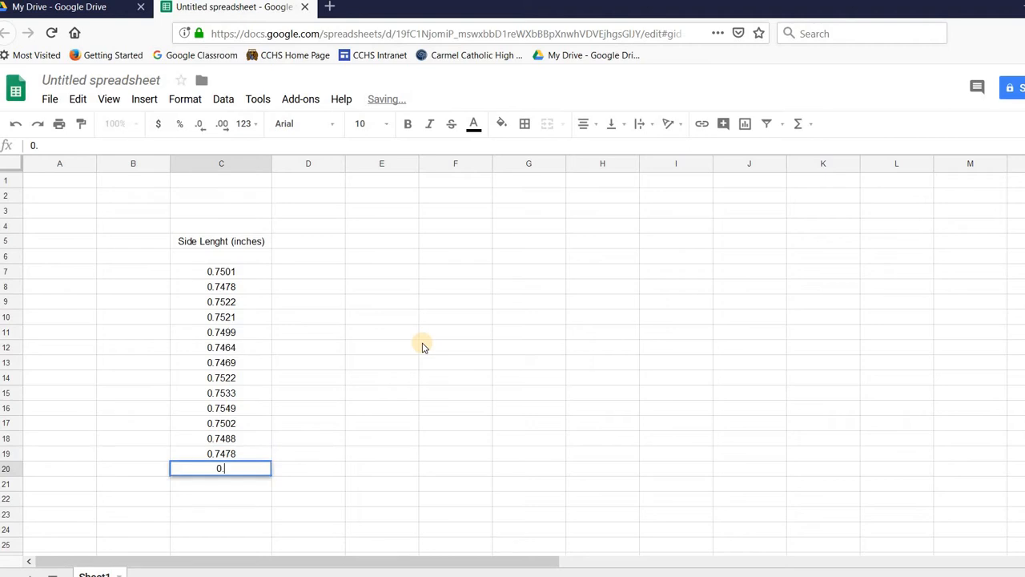
type("748")
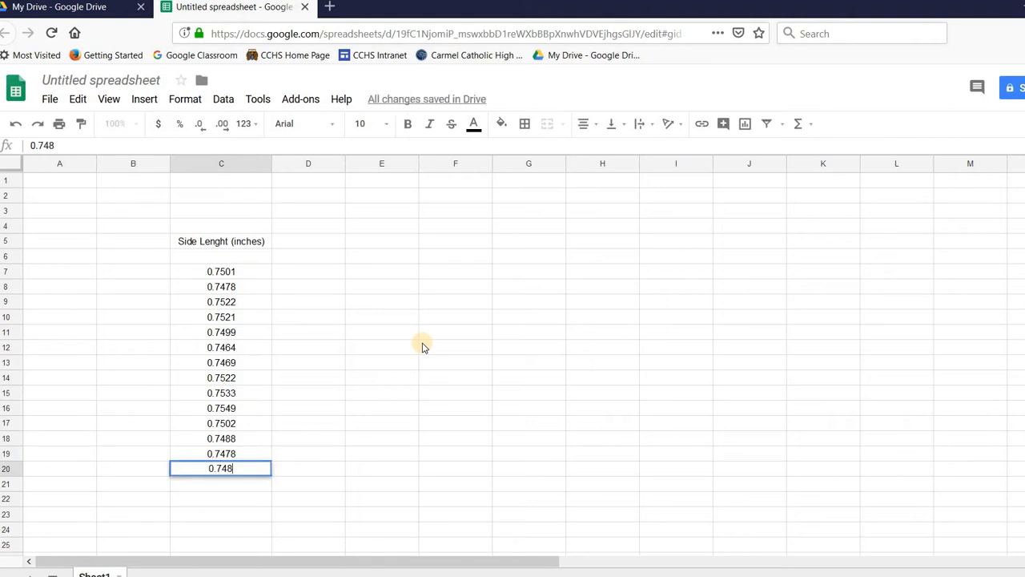
key("Return")
type("0")
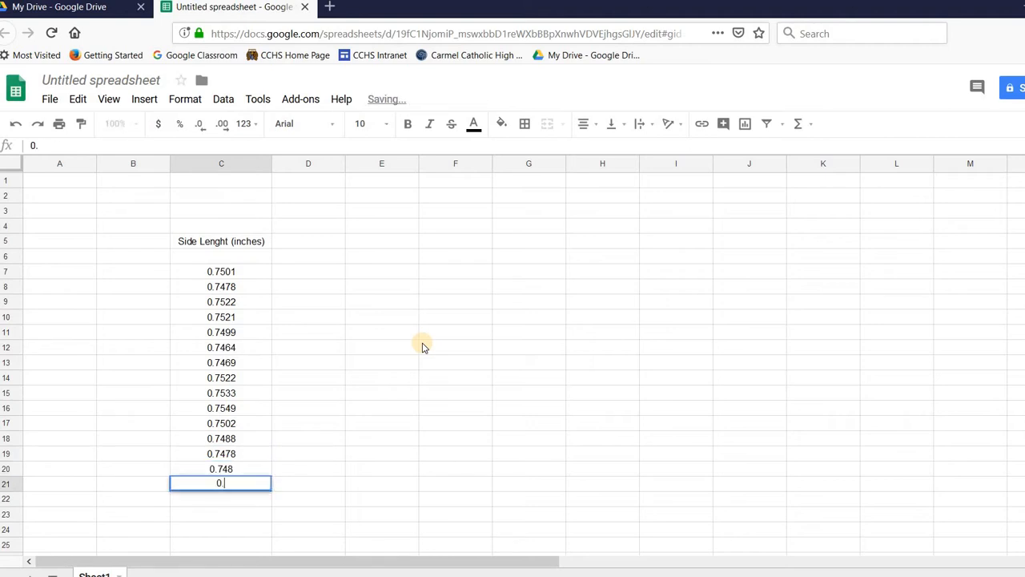
type(".7477")
key("Return")
Step: Enter the side lengths 0.7509, 0.7547 and 0.7422 in cells C22 to C24
type("0.7")
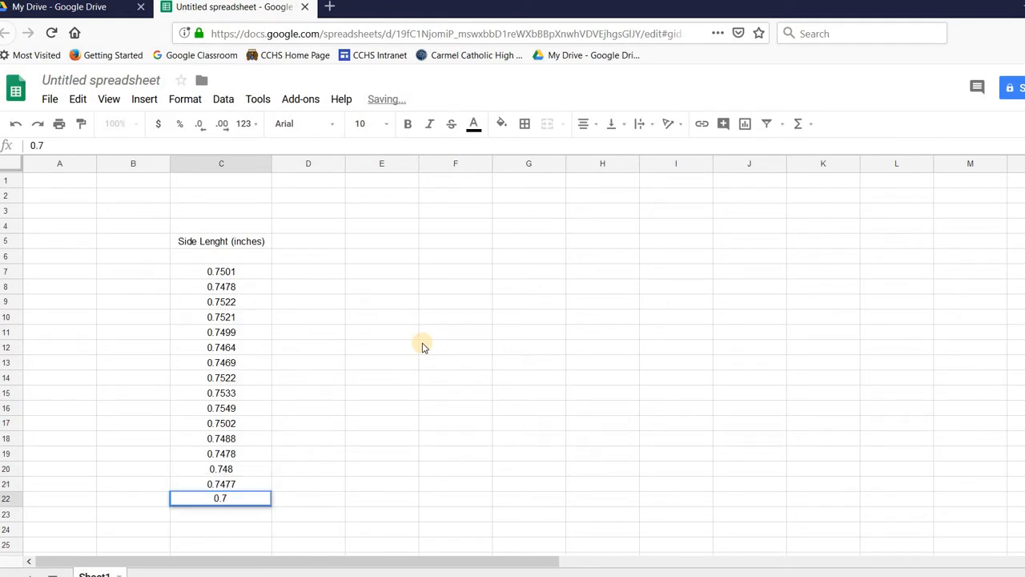
type("509")
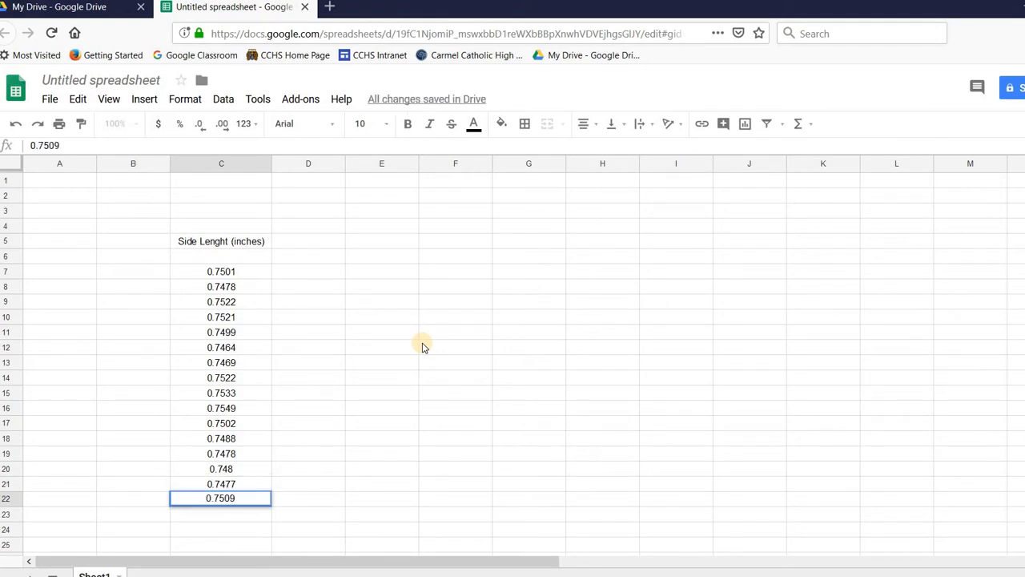
key("Return")
type("0.75")
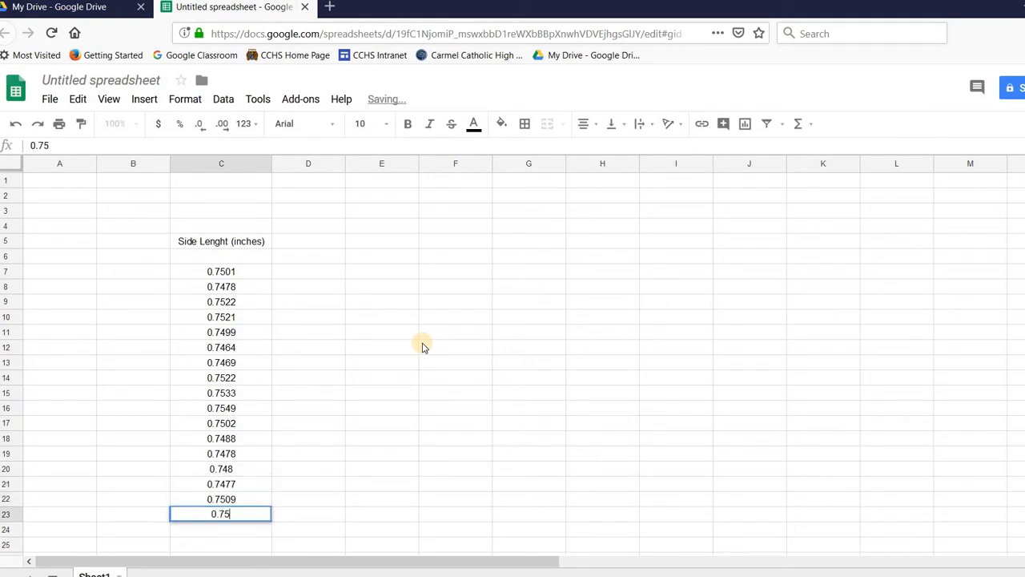
type("47")
key("Return")
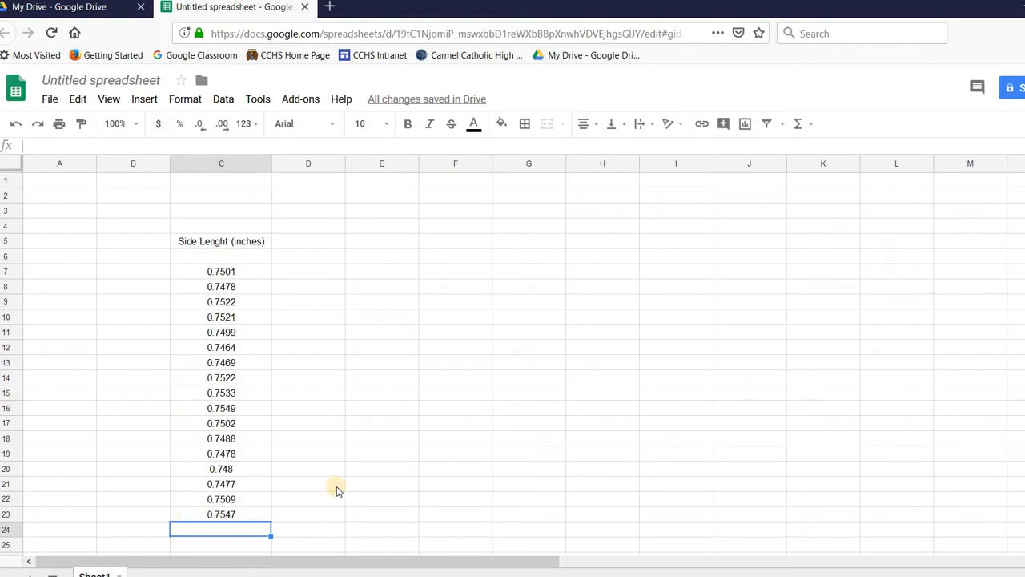
type("0.74")
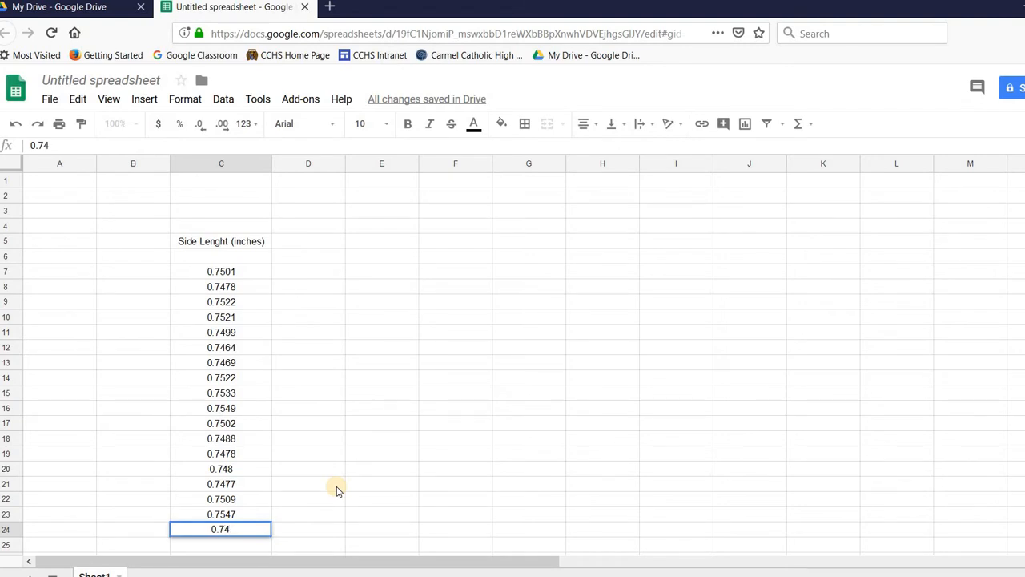
type("22")
key("Return")
Step: Enter the side lengths 0.7515 and 0.7506 in cells C25 and C26
type("0")
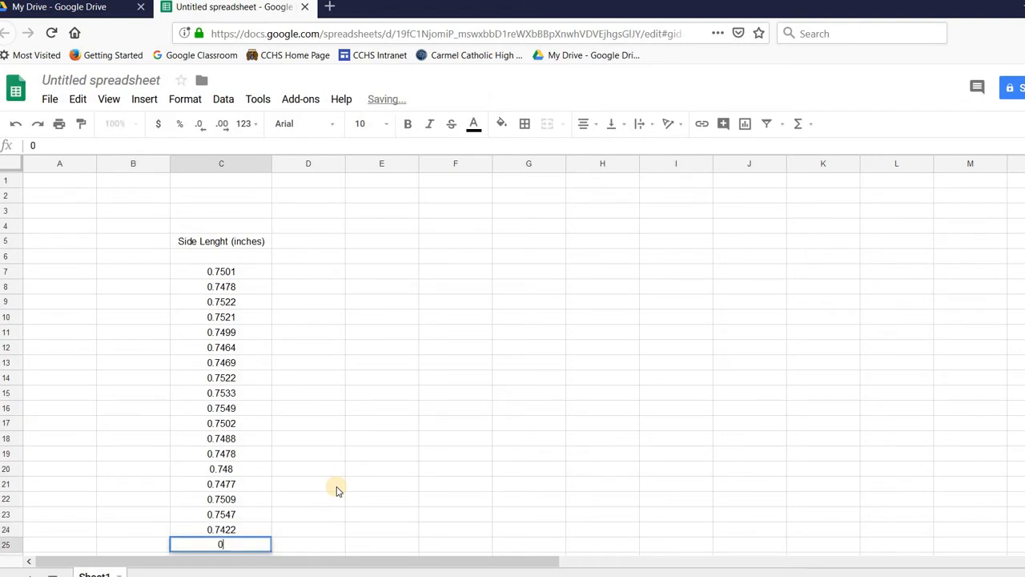
type(".751")
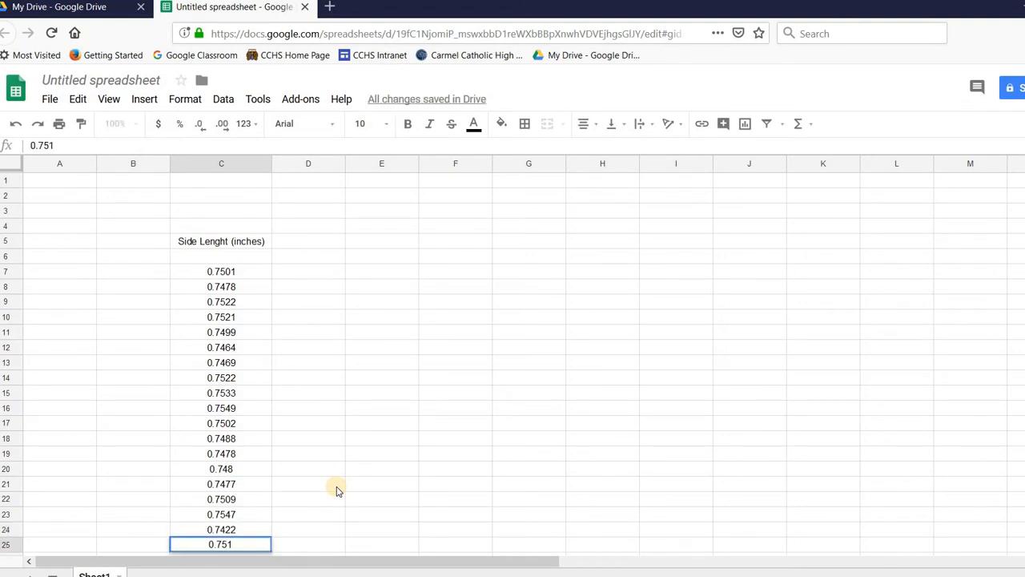
type("5")
key("Return")
type("0.")
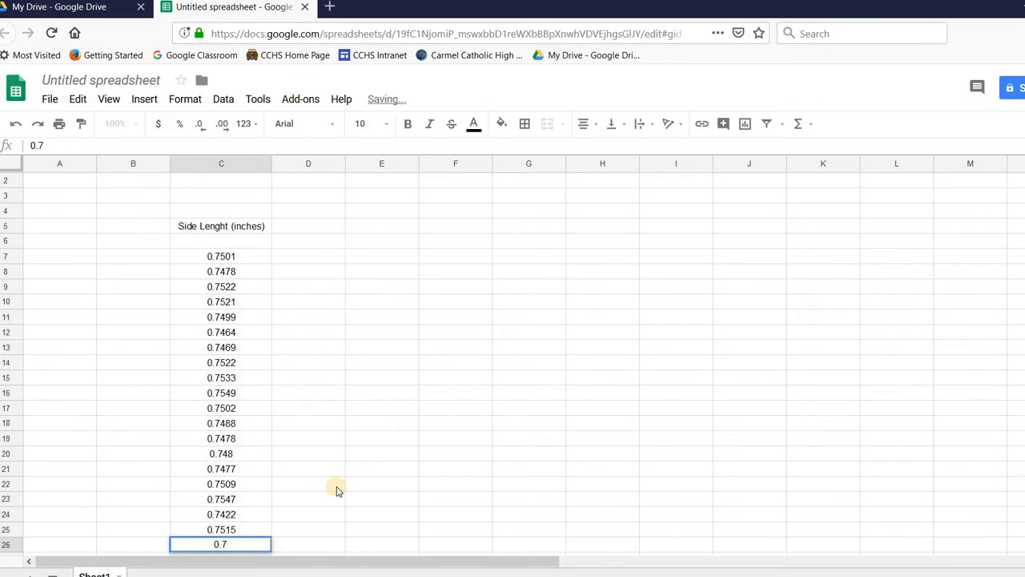
type("7506")
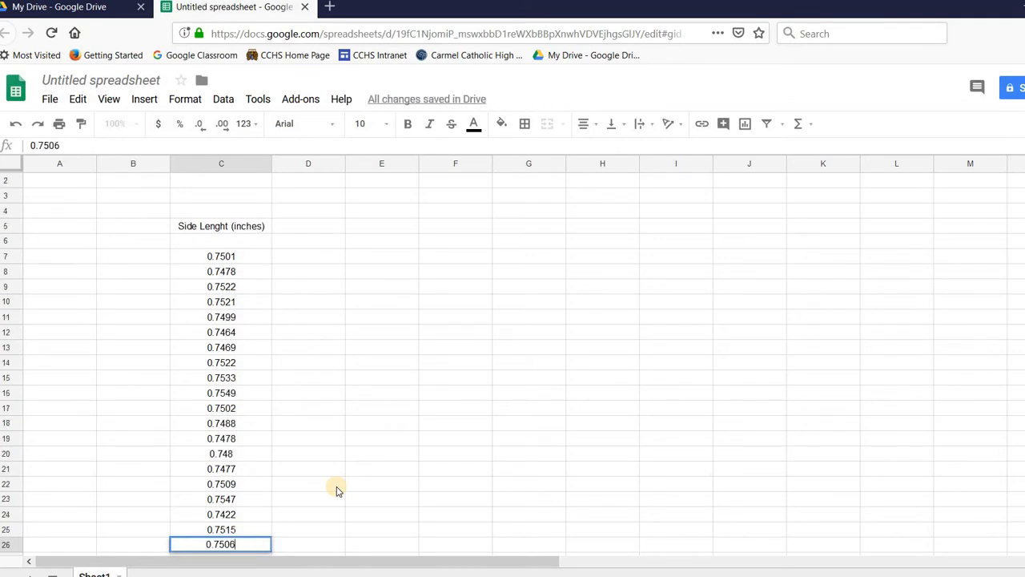
key("Return")
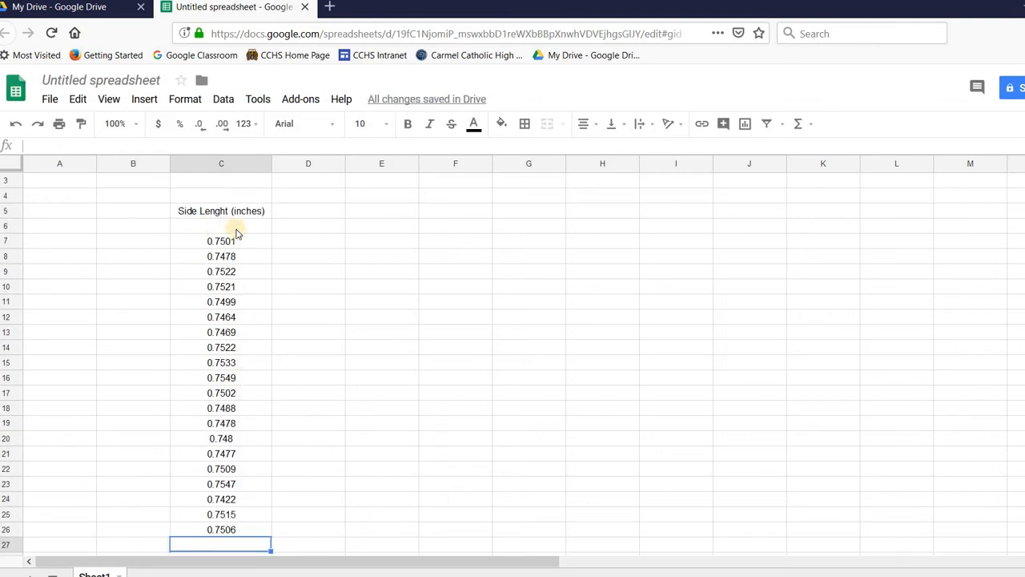
left_click_drag(245, 246, 261, 531)
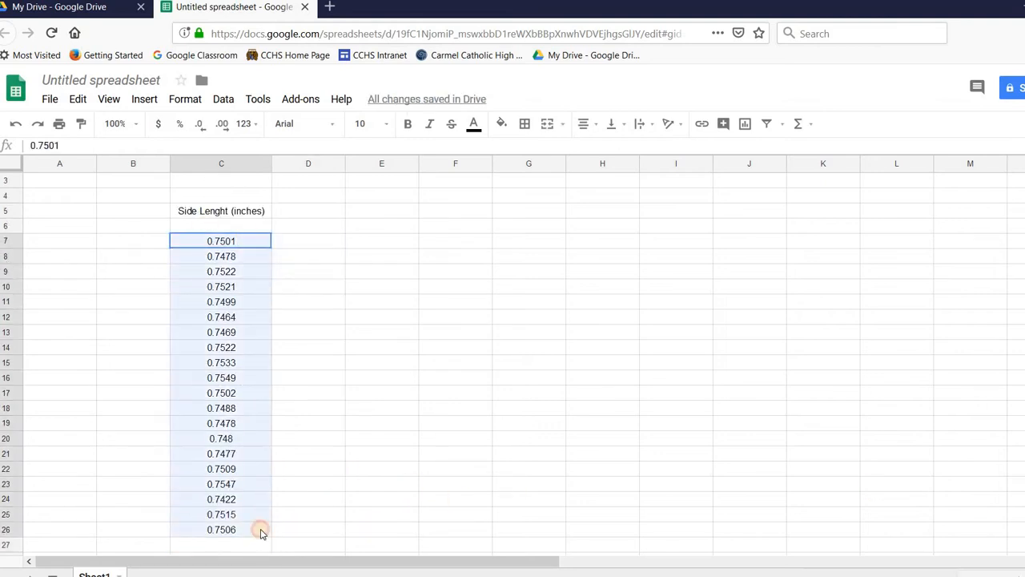
left_click(367, 247)
type("-")
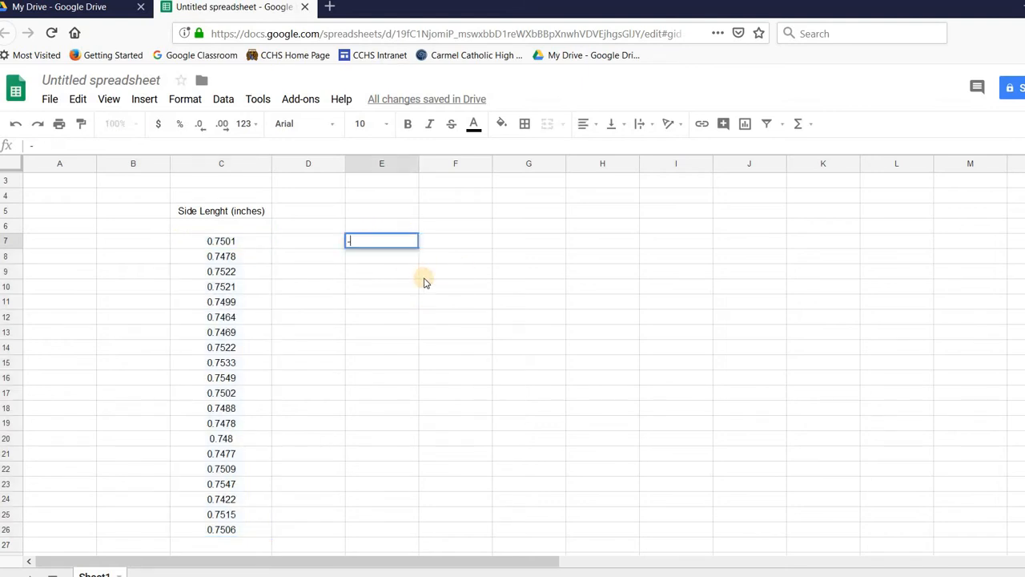
key("Escape")
scroll(237, 460, "down", 2)
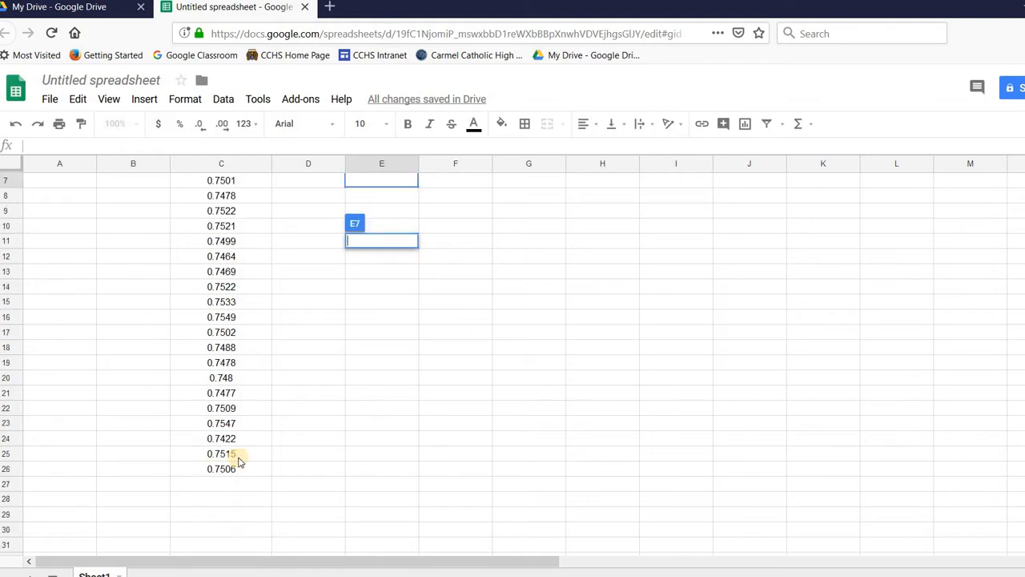
scroll(238, 460, "up", 2)
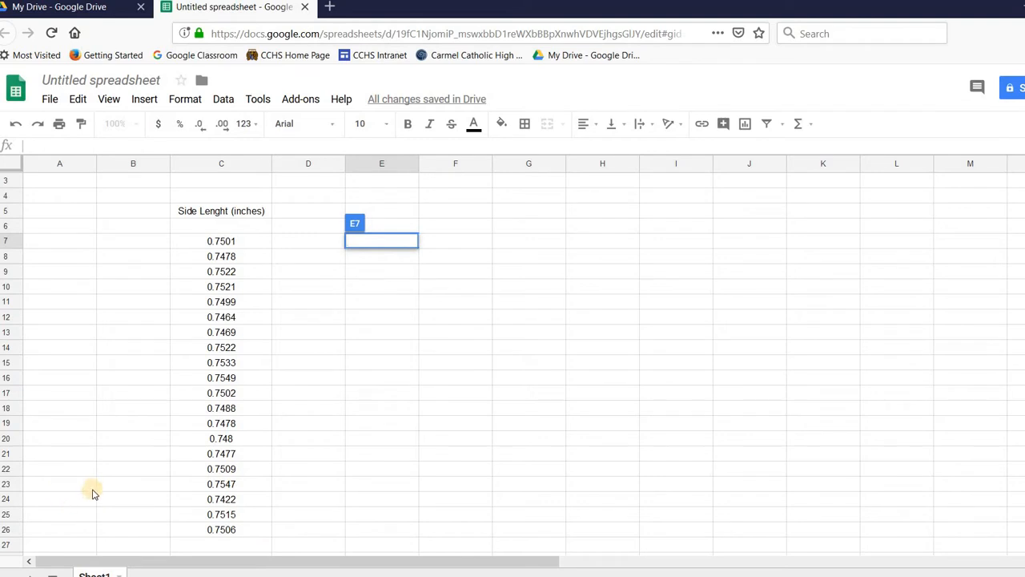
Step: Calculate the average of the side lengths in C7:C26 with the AVERAGE function in cell D23
left_click(300, 484)
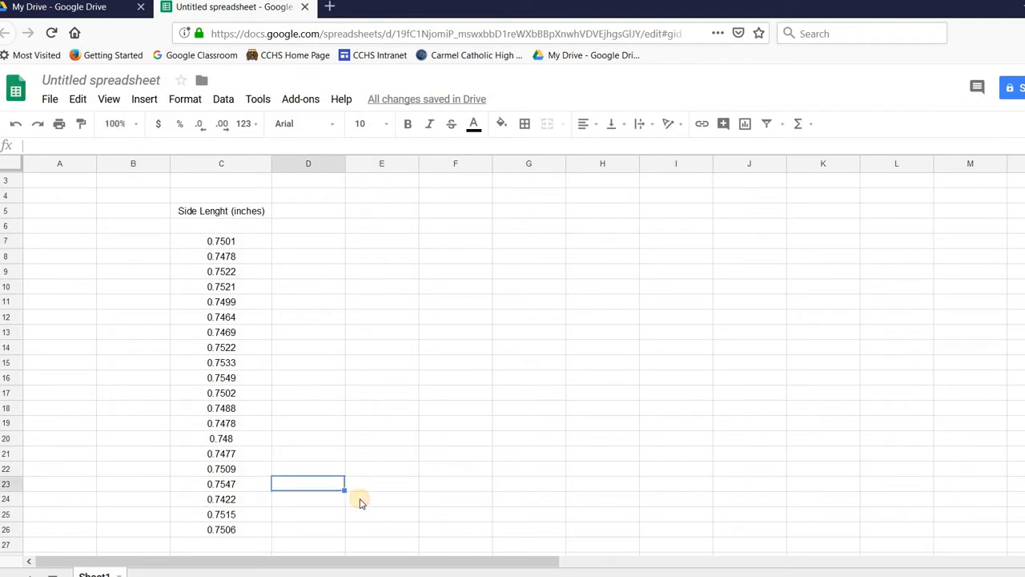
type("=")
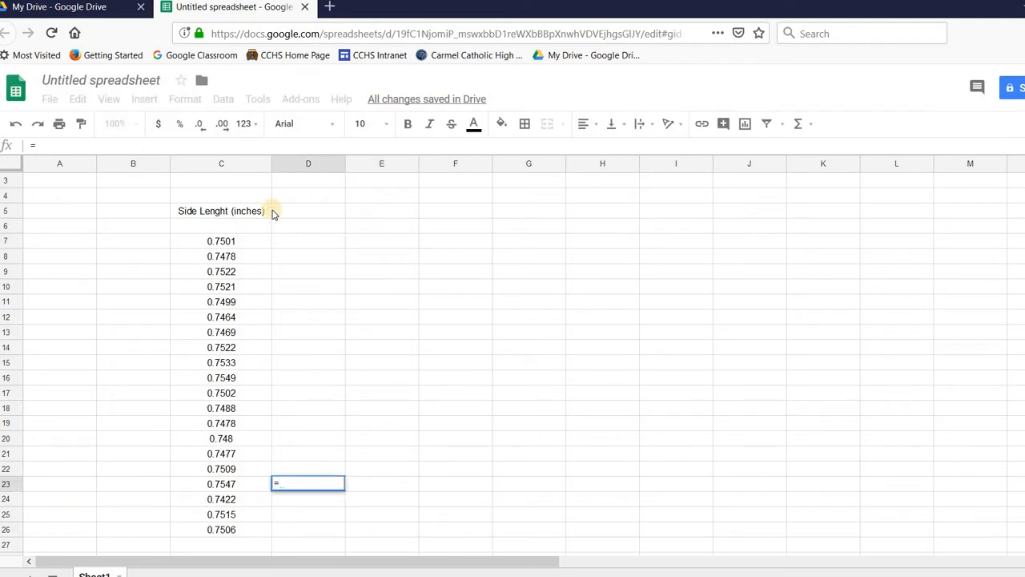
type("averag")
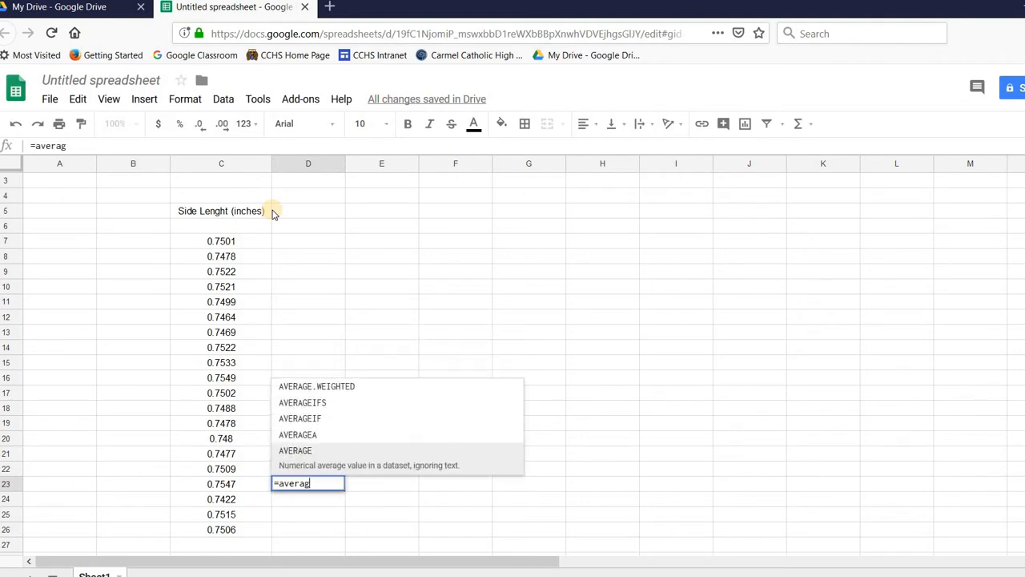
left_click(316, 463)
left_click_drag(214, 241, 215, 529)
key("Return")
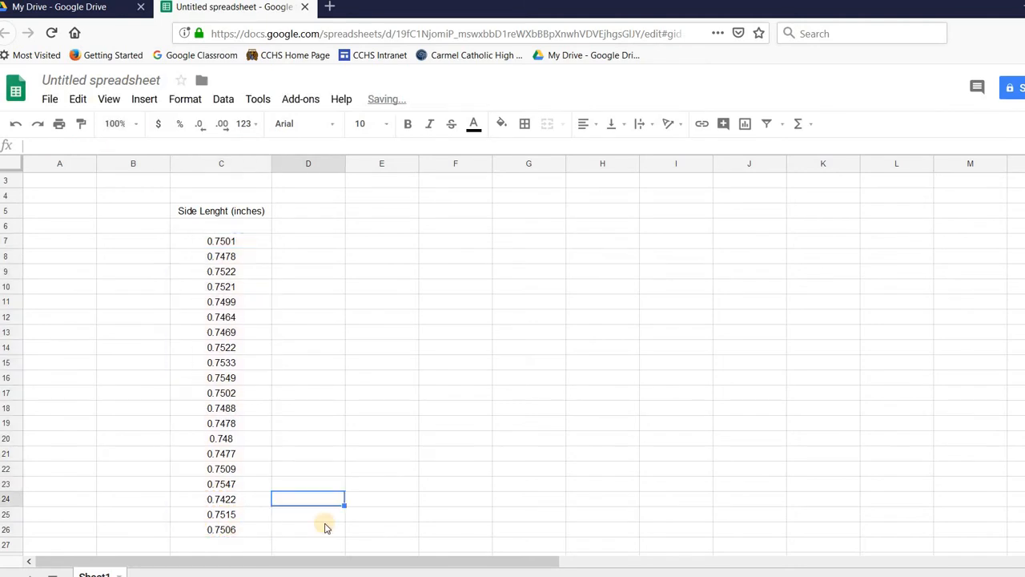
Step: Reduce the average in D23 to four decimal places and move it to cell E23
left_click(329, 487)
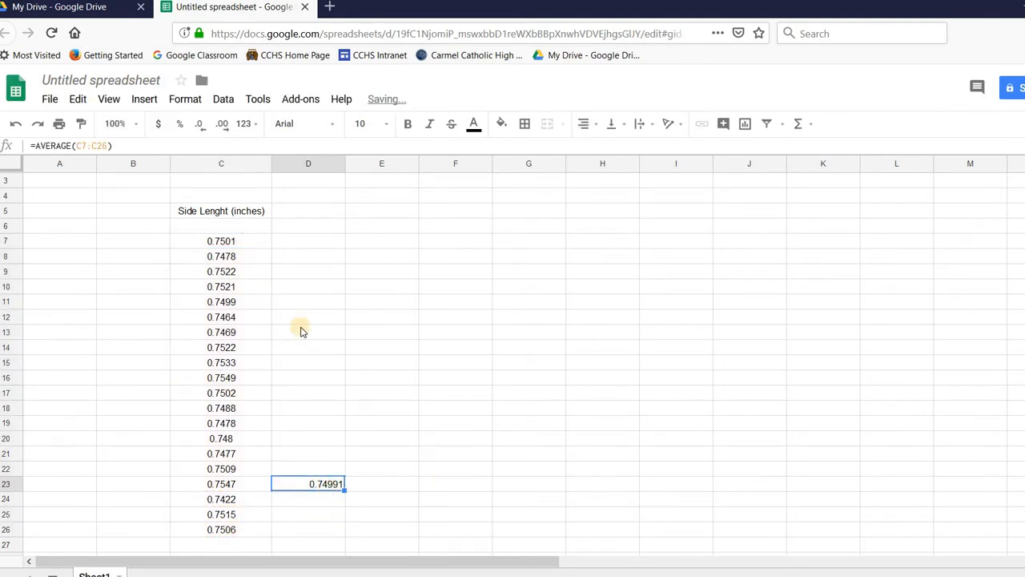
left_click(198, 126)
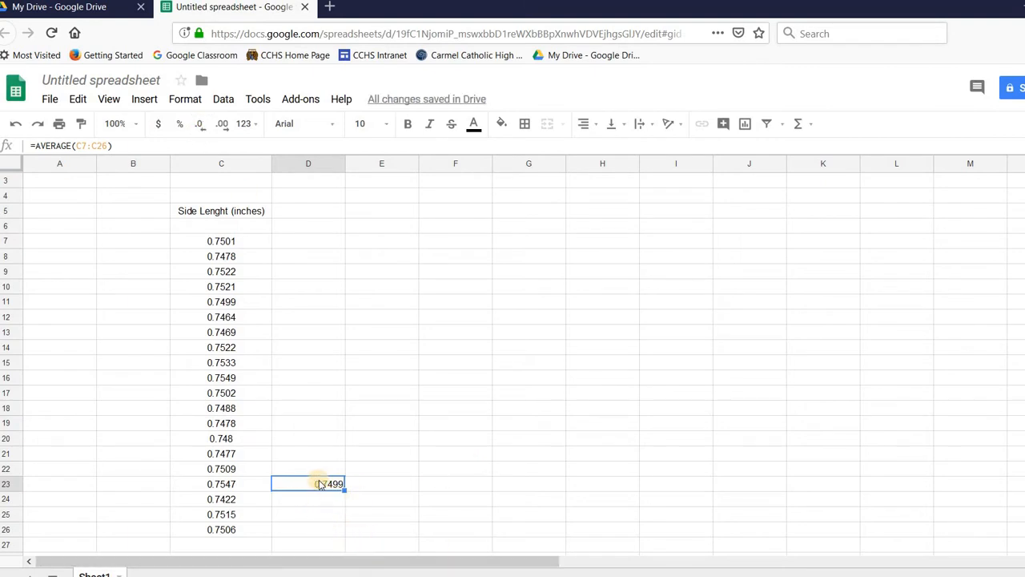
left_click(382, 485)
key("ctrl+v")
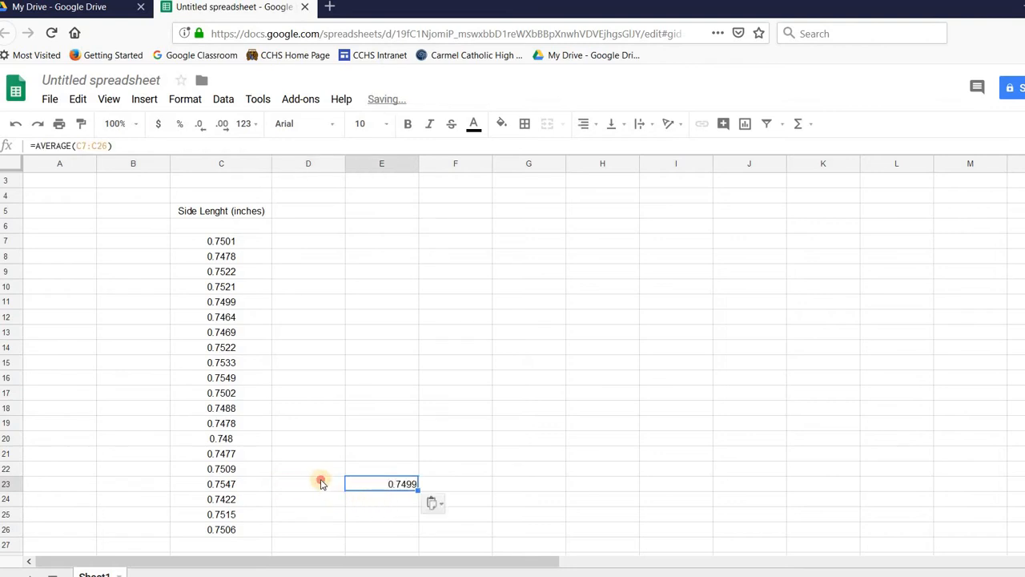
Step: Label cells D23 to D26 as "Average / Mean:", "Median:", "Mode:" and "Std. Deviation"
left_click(321, 483)
type("average")
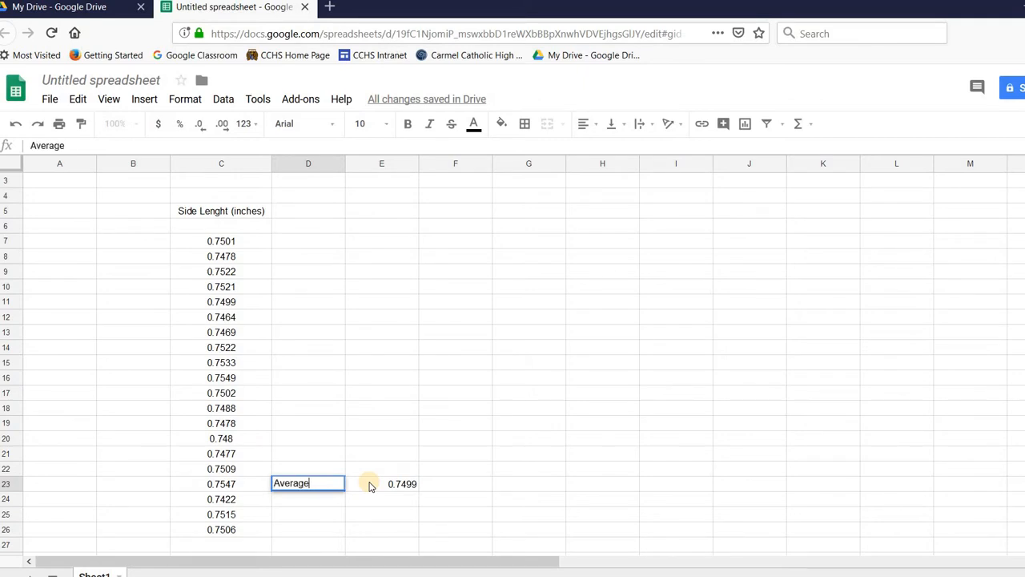
key("Return")
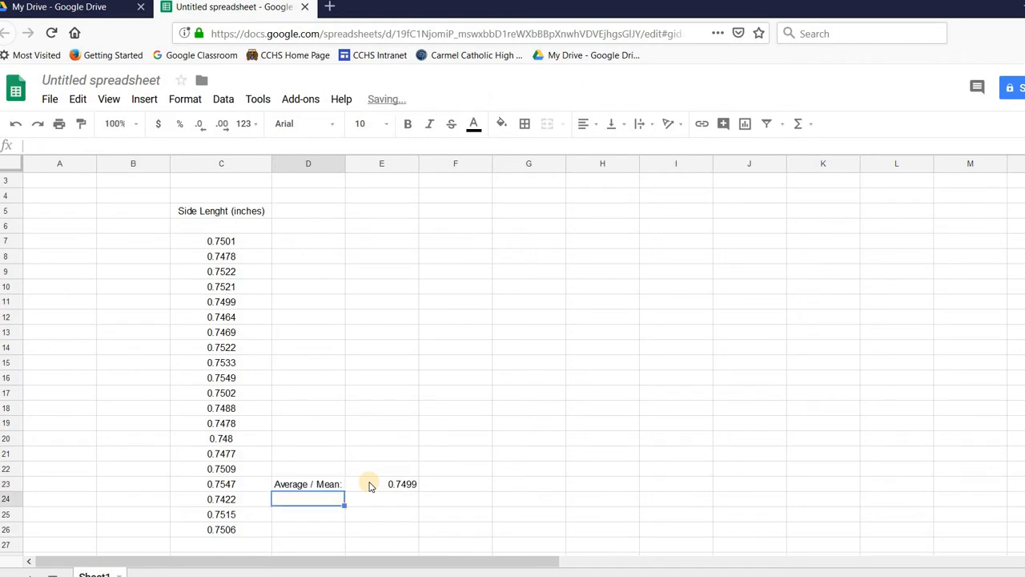
type("Median:")
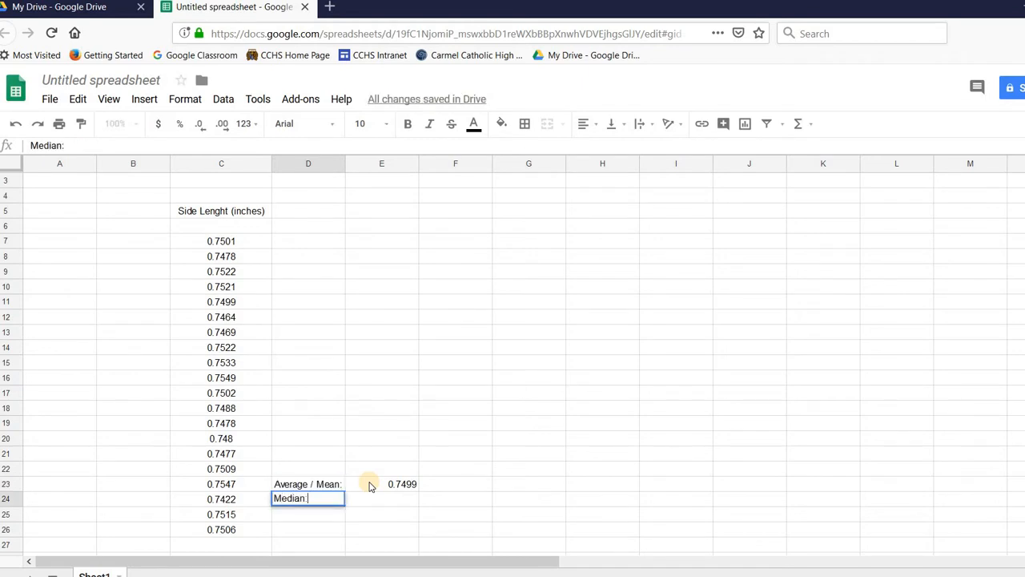
key("Return")
type("Mode:")
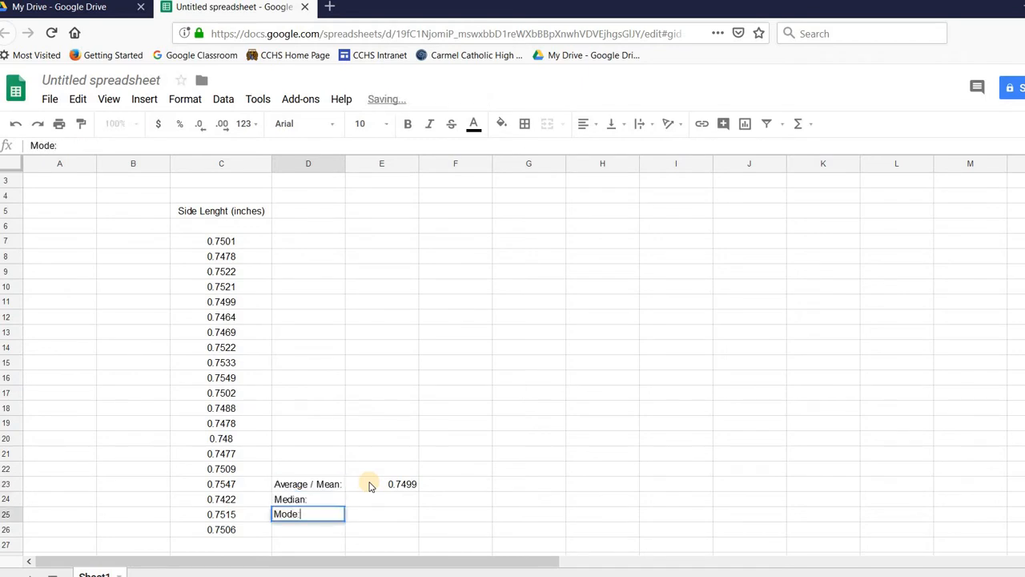
key("Return")
type("Std")
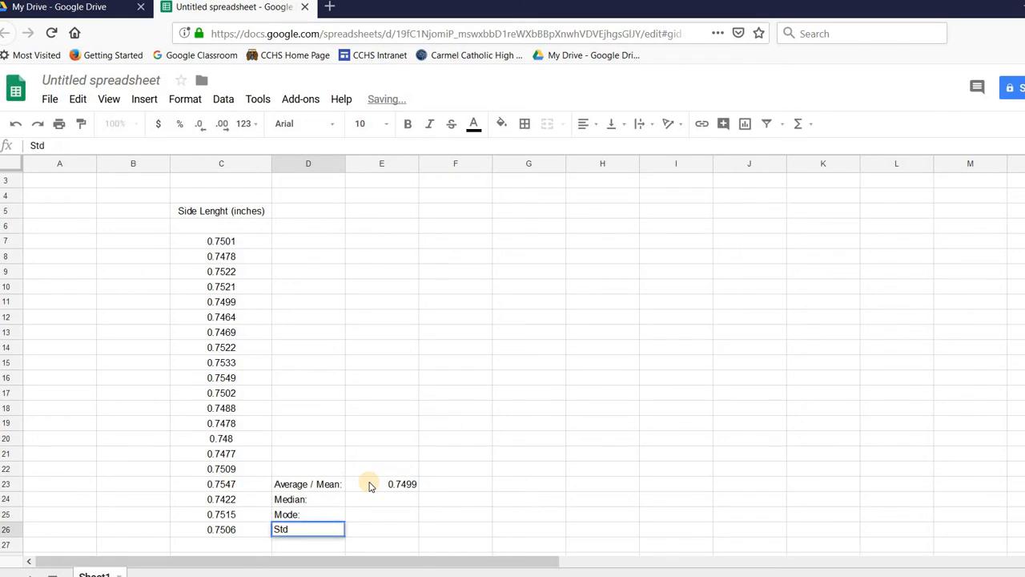
type(". Deviation")
key("Return")
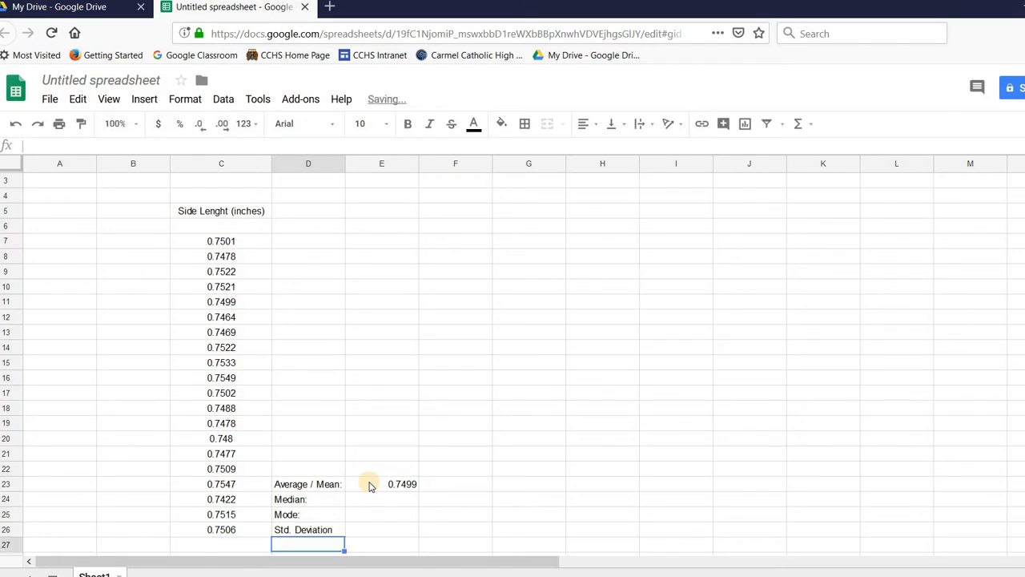
Step: Center the contents of columns D and E horizontally
left_click(330, 164)
left_click(359, 164, "shift")
left_click(586, 125)
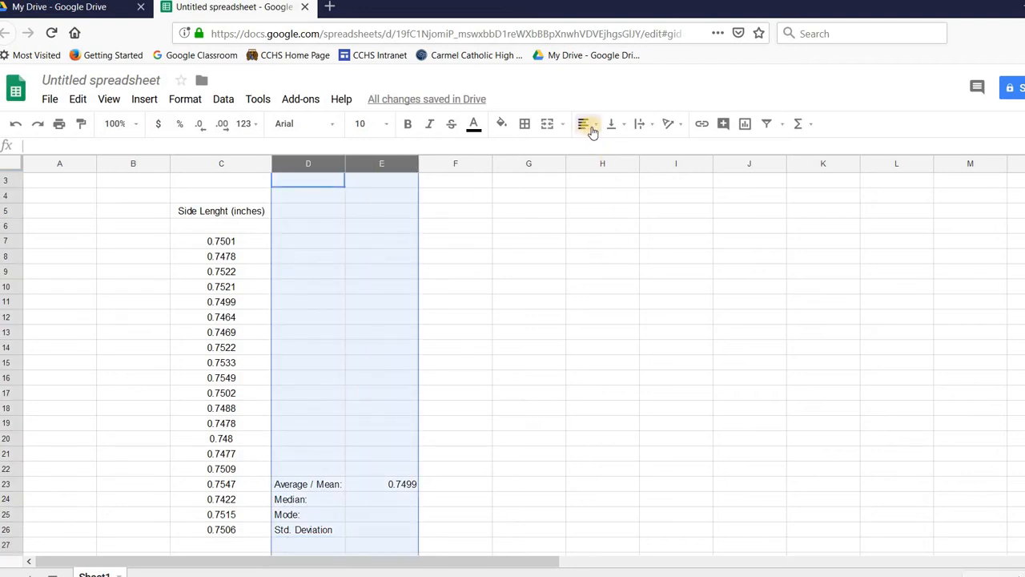
left_click(607, 149)
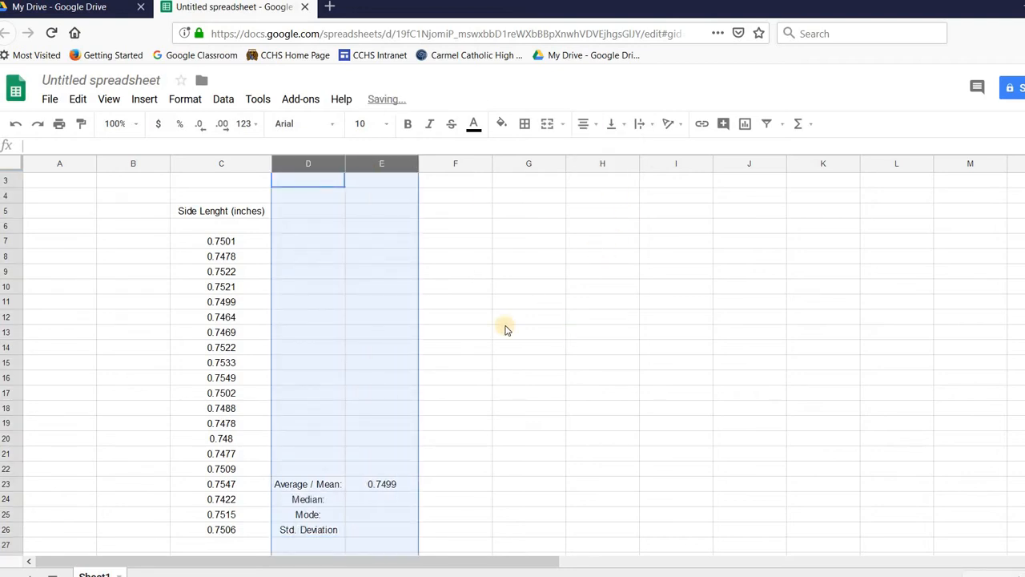
Step: Start a formula in cell E24 beside the "Median:" label
left_click(364, 502)
type("=")
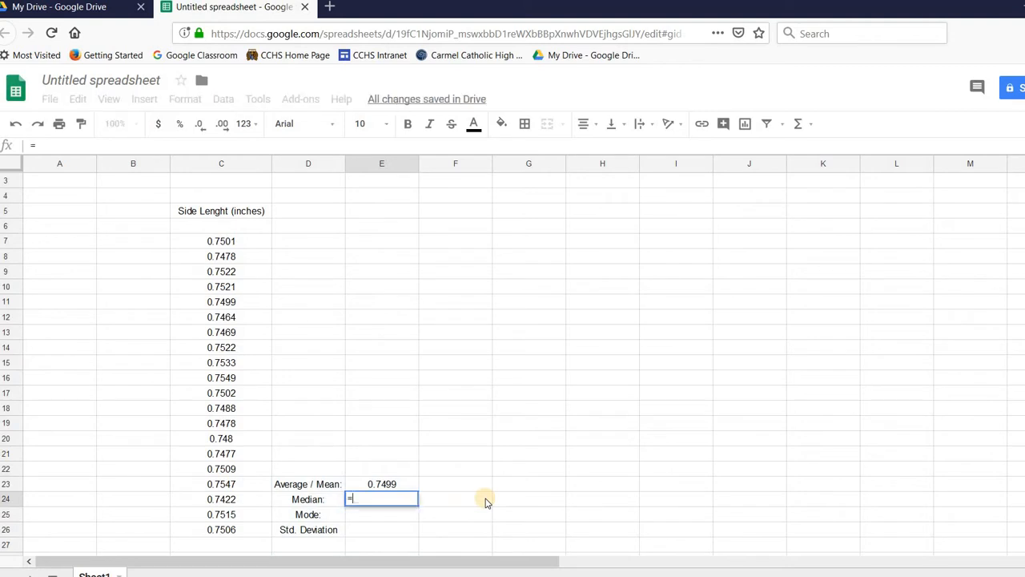
left_click(230, 243)
left_click_drag(229, 382, 268, 529)
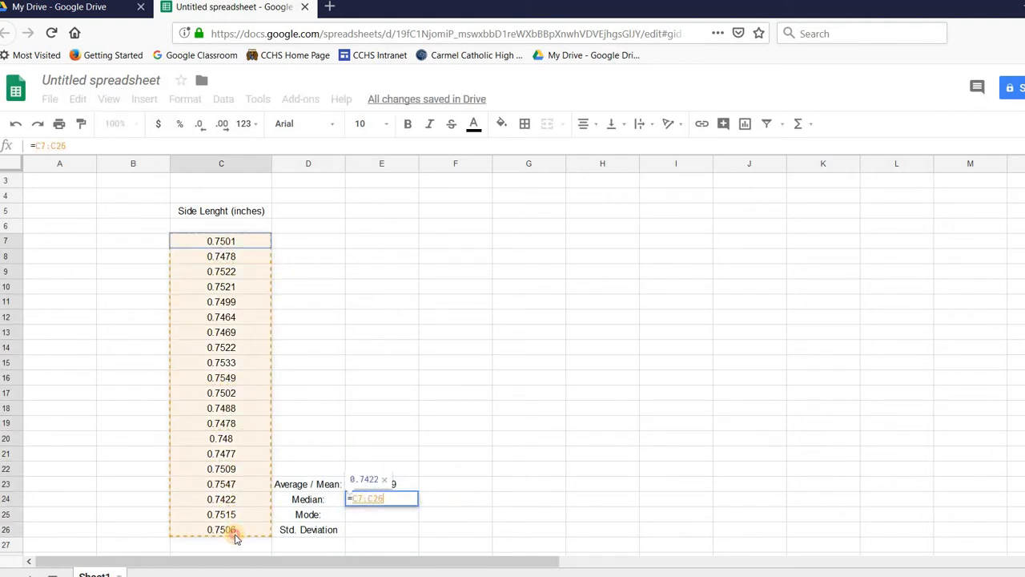
left_click(385, 481)
key("BackSpace")
key("BackSpace")
key("BackSpace")
key("BackSpace")
key("BackSpace")
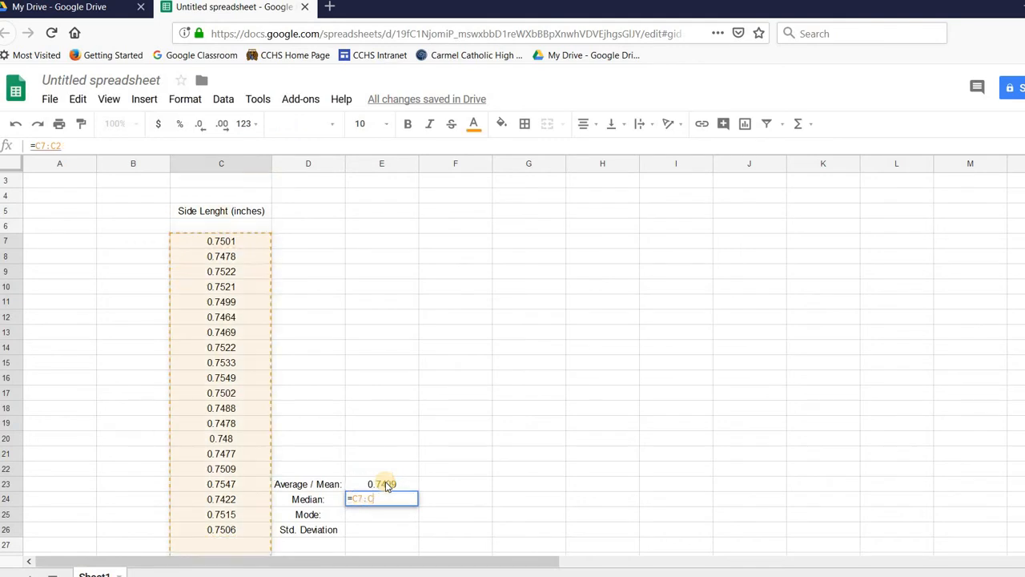
Step: Complete the E24 formula with the MEDIAN of the side lengths in C7:C26 and reduce the result to four decimal places
type("meid")
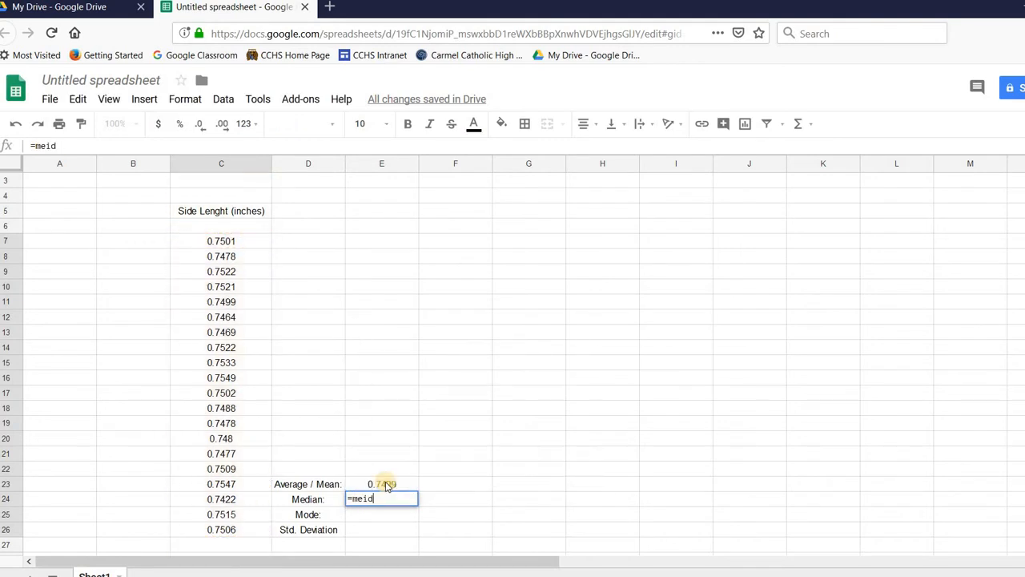
key("BackSpace")
key("BackSpace")
type("dia")
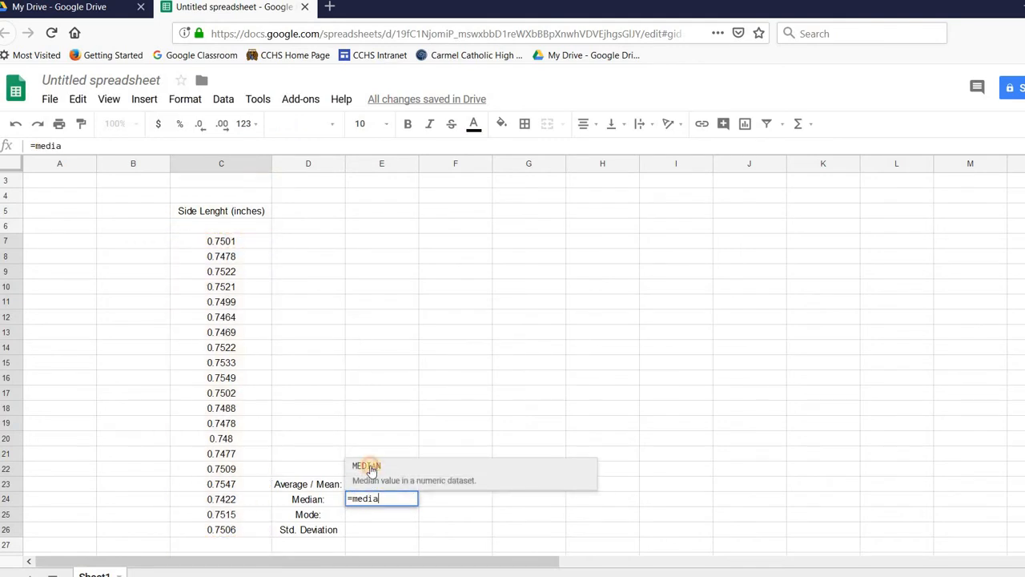
left_click(366, 464)
left_click_drag(229, 240, 242, 532)
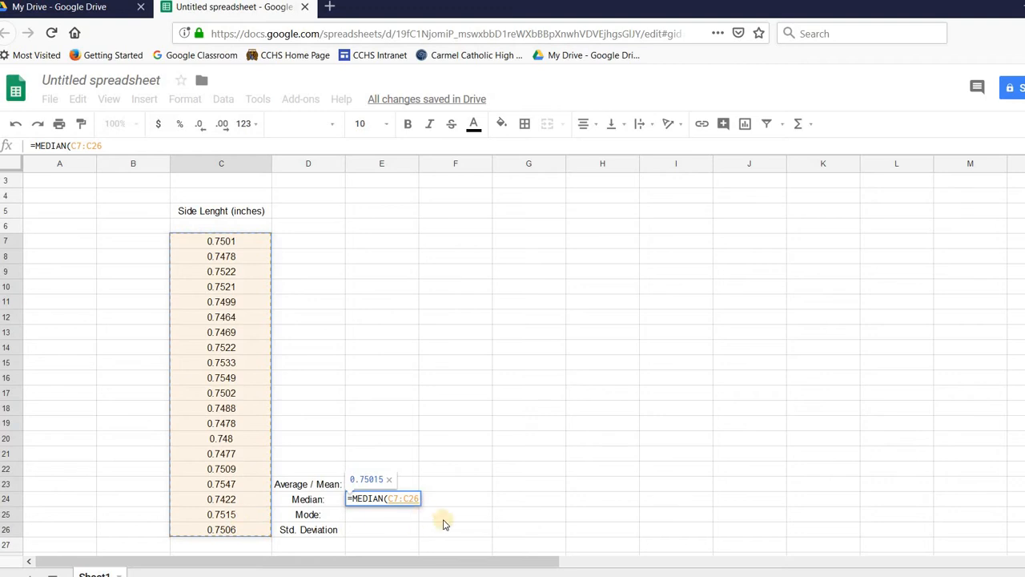
key("Return")
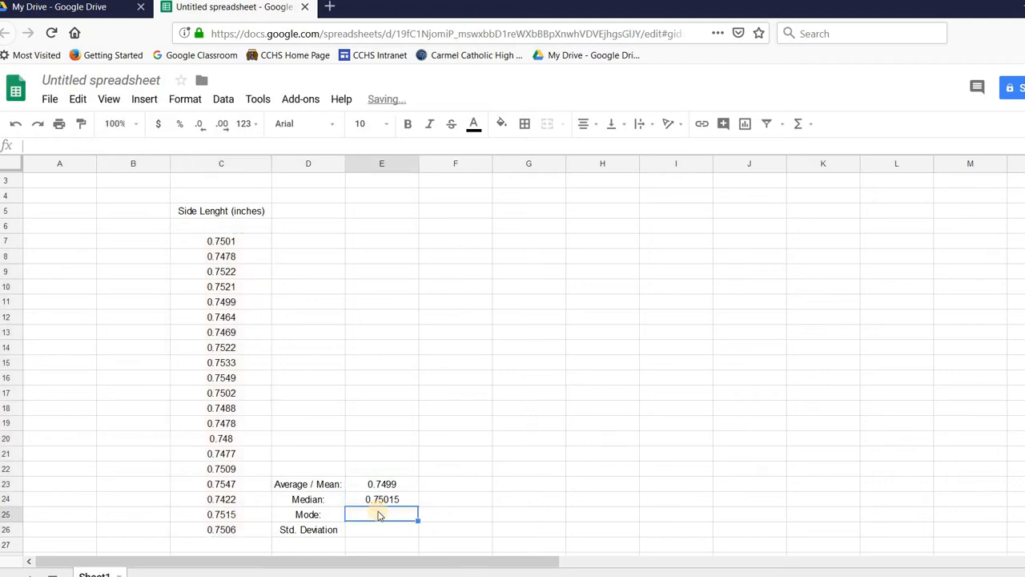
key("Up")
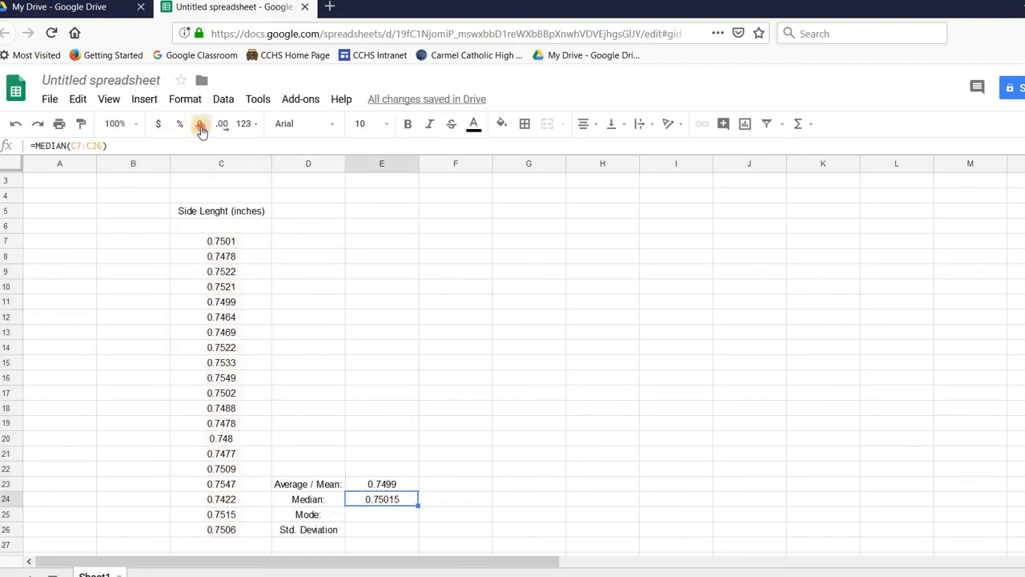
left_click(199, 123)
Step: Calculate the mode of the side lengths in C7:C26 with the MODE function in cell E25
left_click(390, 517)
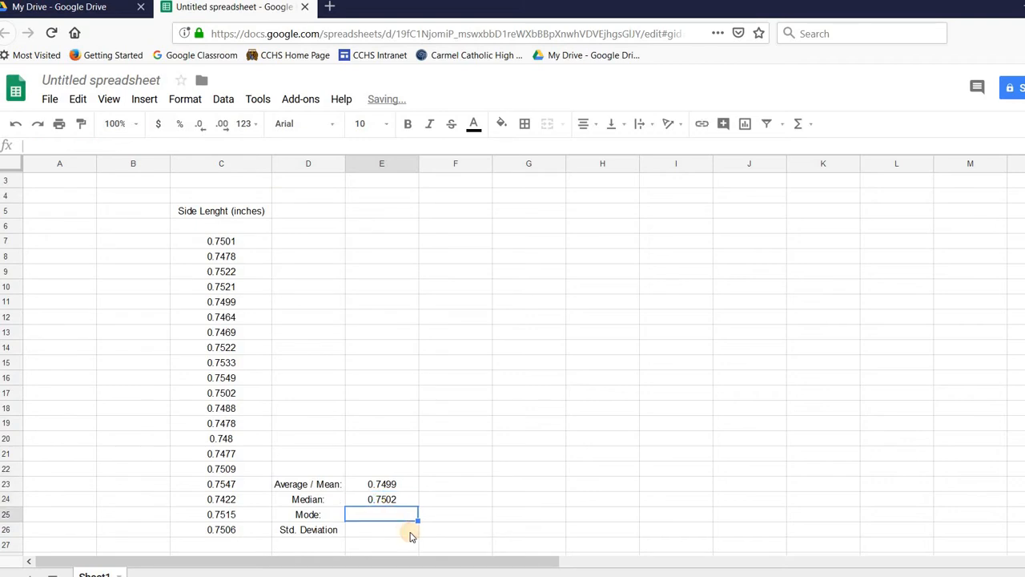
type("=mode")
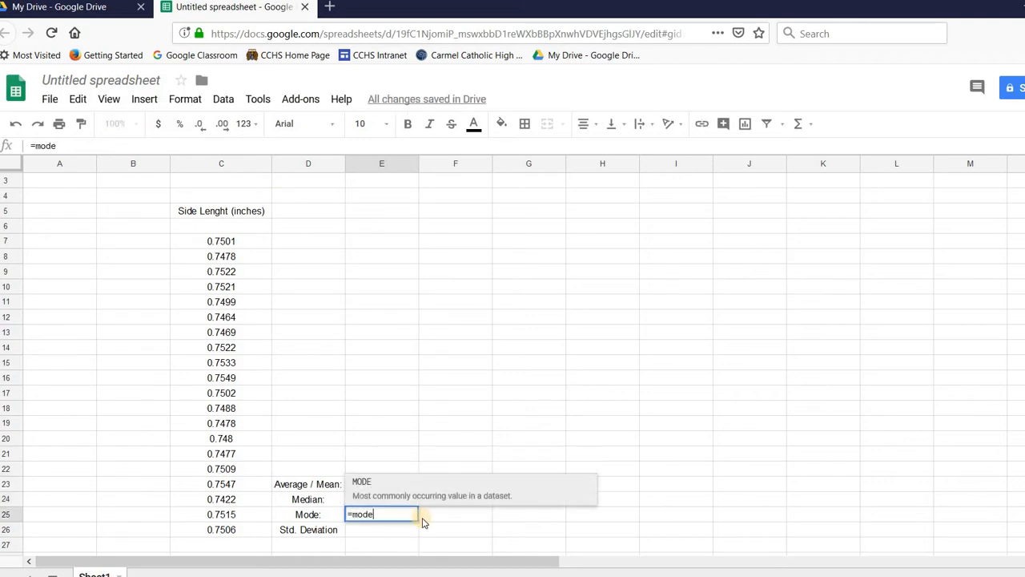
left_click(417, 490)
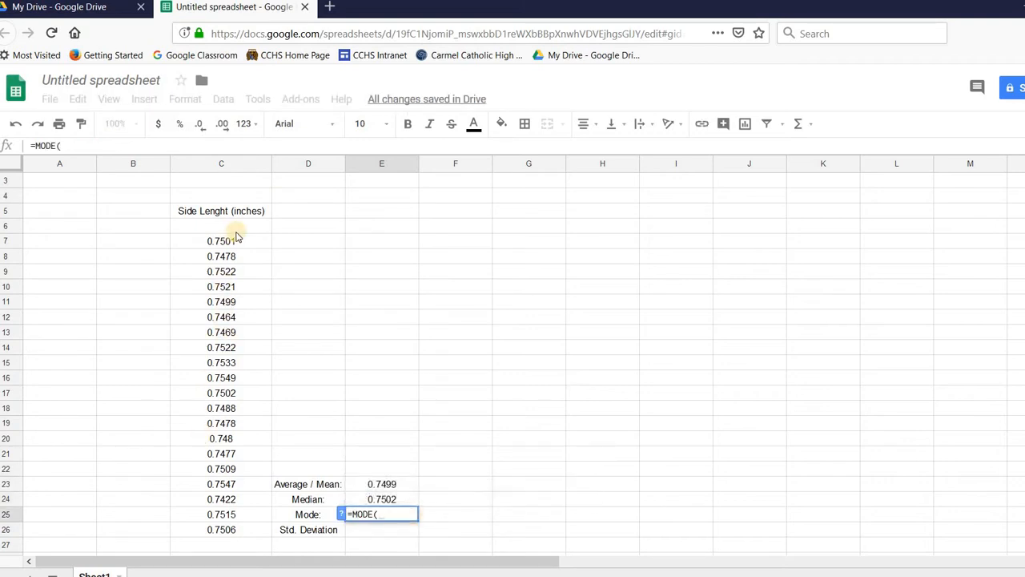
left_click_drag(231, 242, 231, 529)
key("Return")
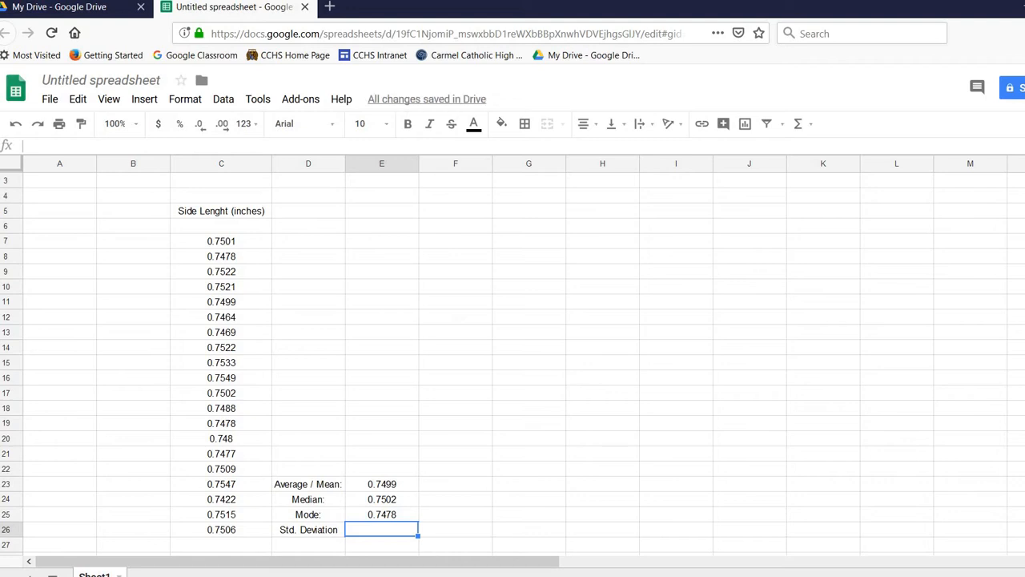
Step: Display the side length in cell C20 with four decimal places
left_click(229, 439)
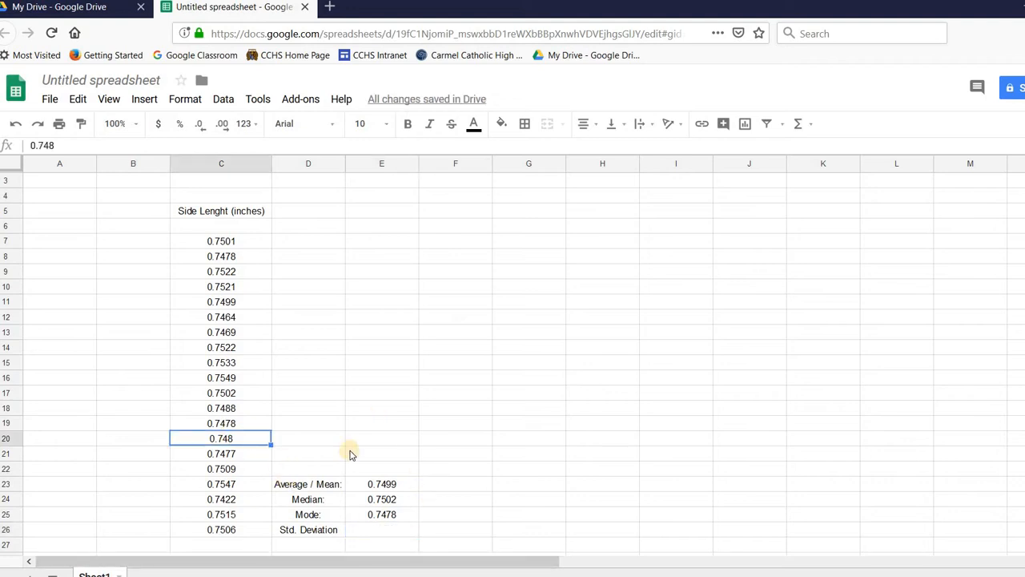
left_click(222, 124)
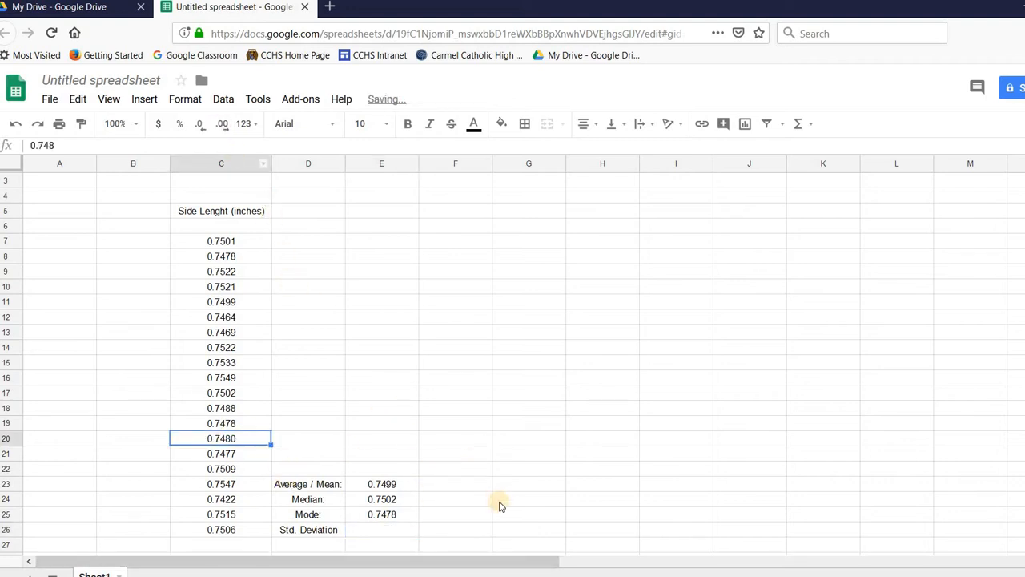
Step: Calculate the standard deviation of the side lengths in C7:C26 with the STDEV function in cell E26
left_click(372, 532)
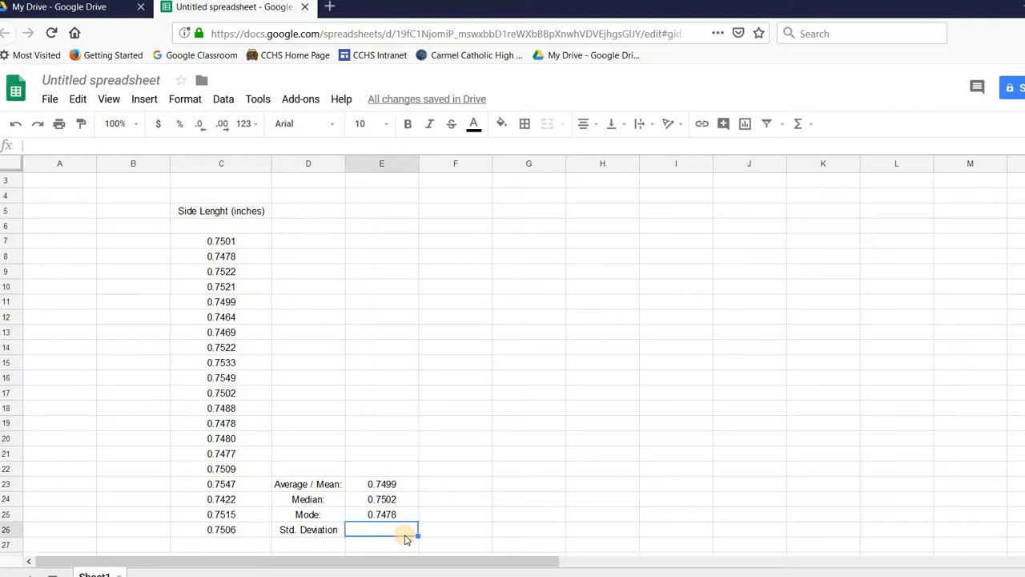
type("=sta")
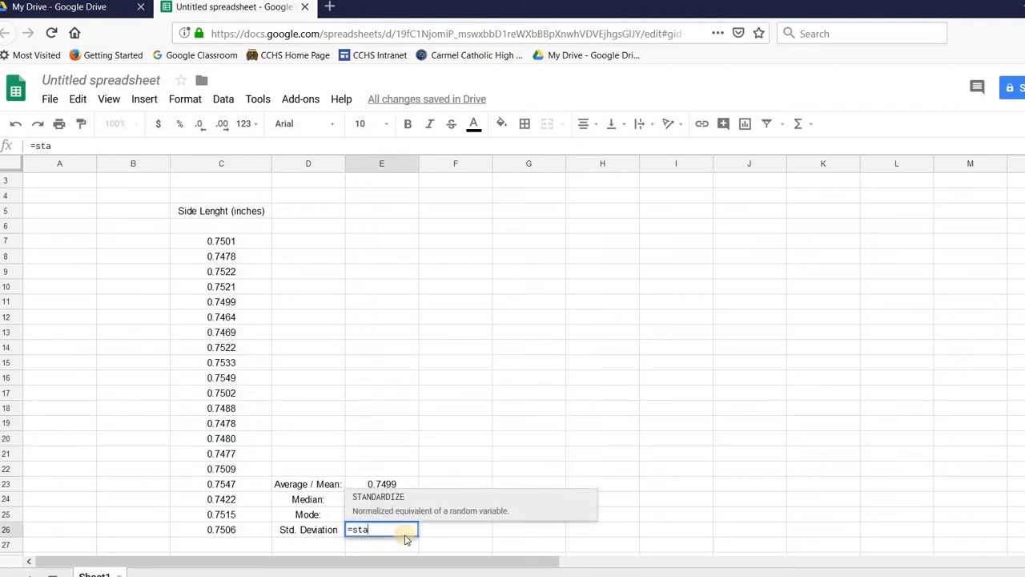
key("BackSpace")
key("BackSpace")
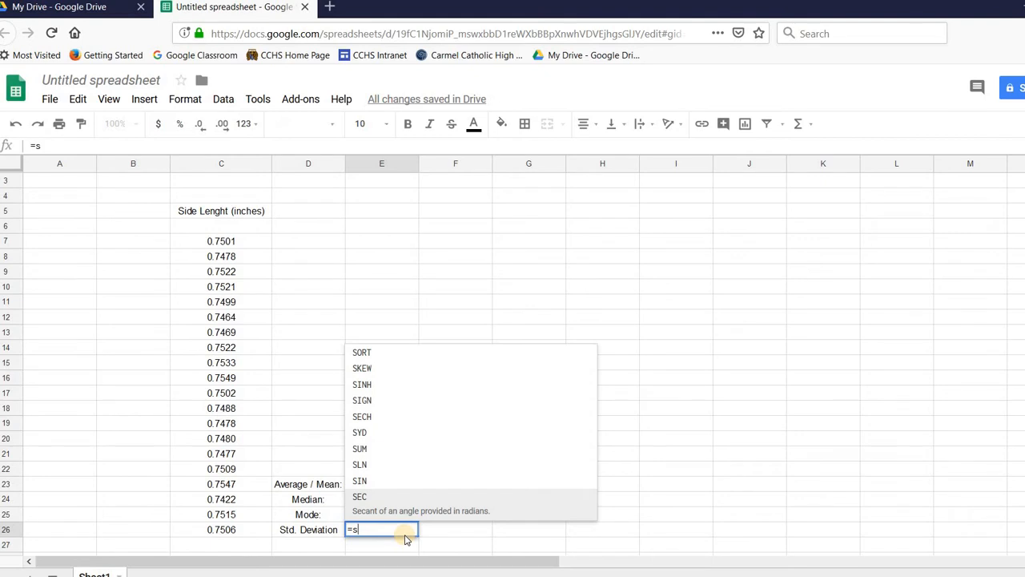
type("tddev")
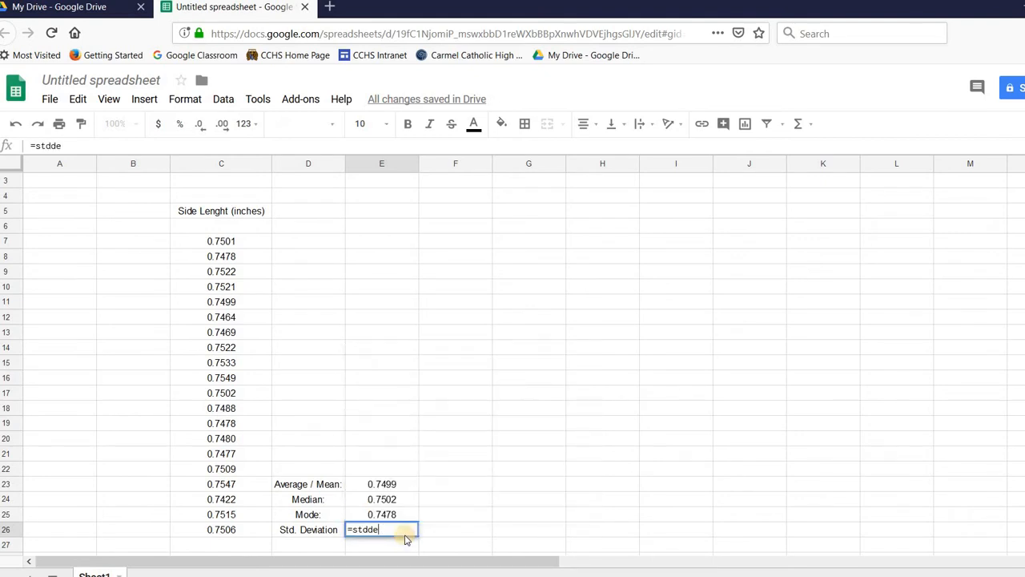
key("BackSpace")
key("BackSpace")
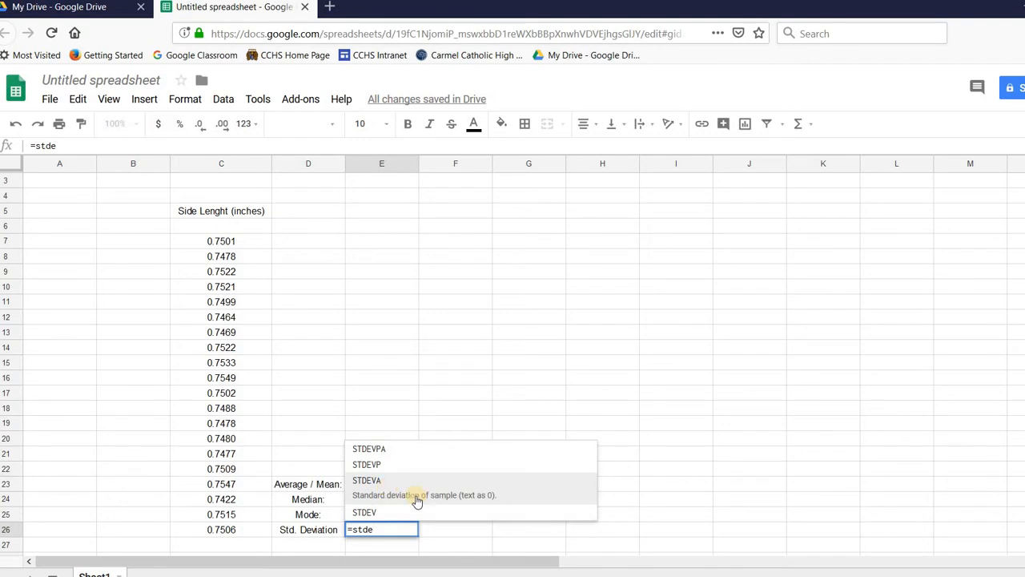
left_click(384, 503)
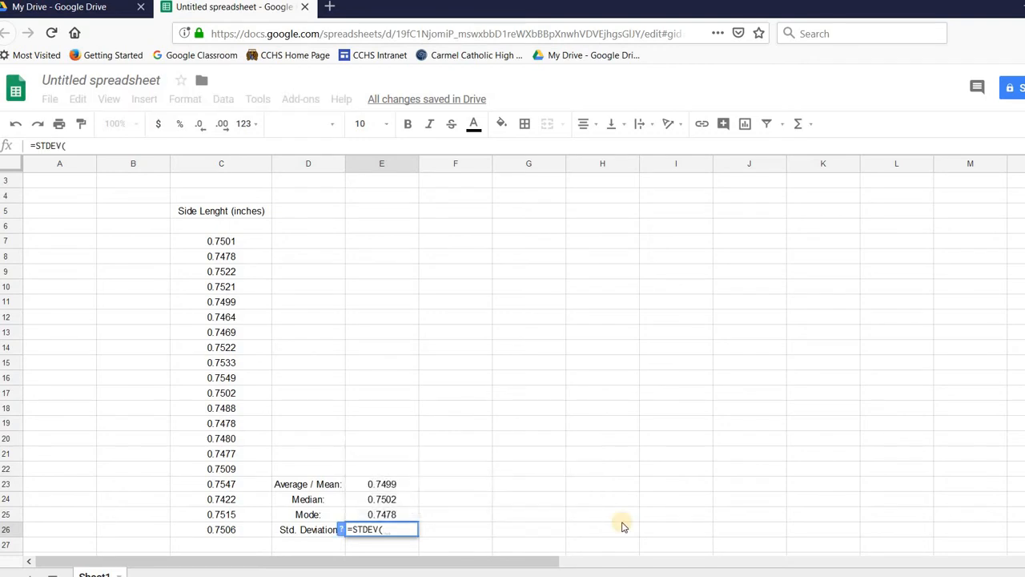
left_click_drag(238, 241, 221, 532)
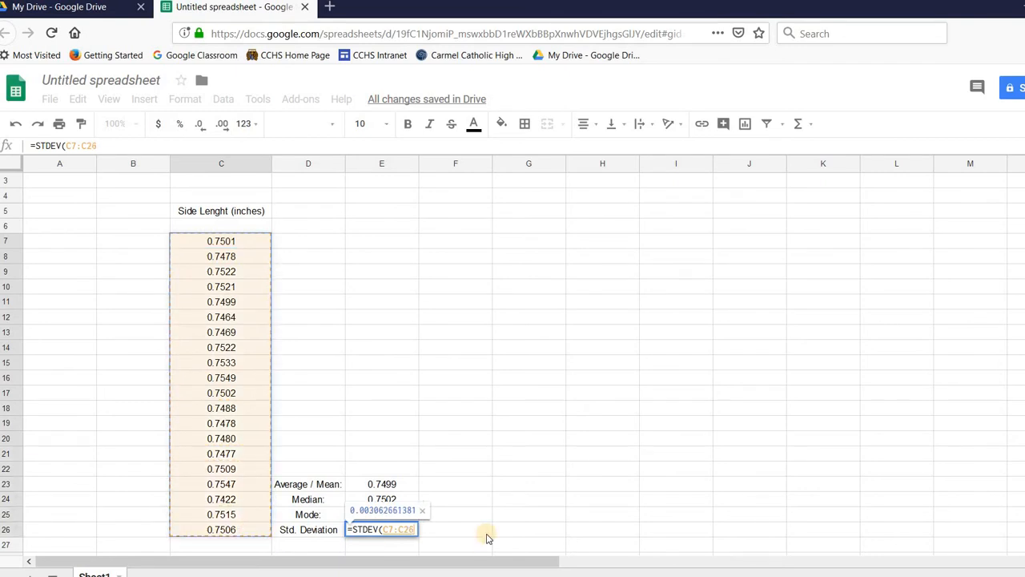
key("Return")
Step: Reduce the standard deviation in E26 to four decimal places
left_click(387, 532)
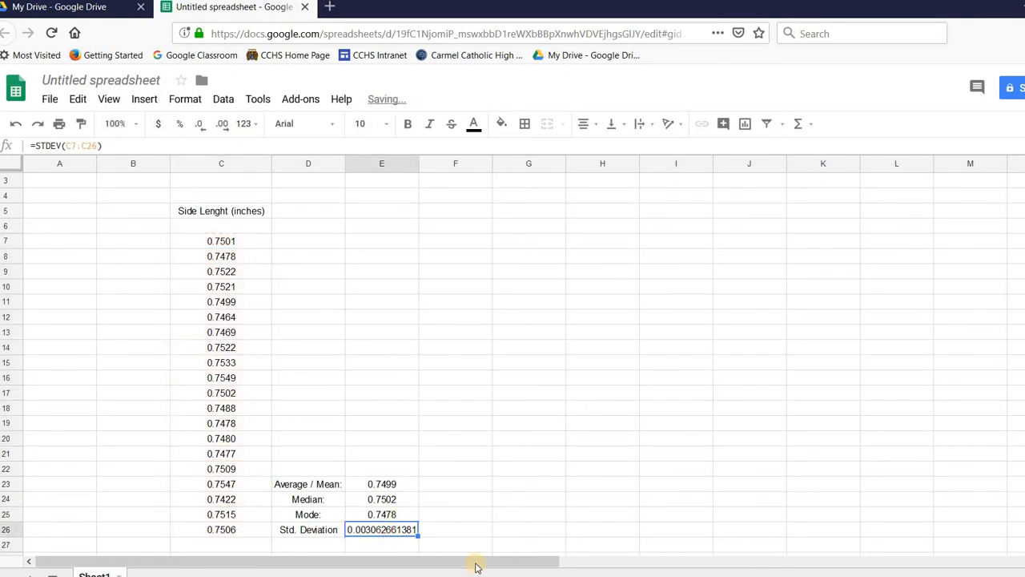
left_click(198, 126)
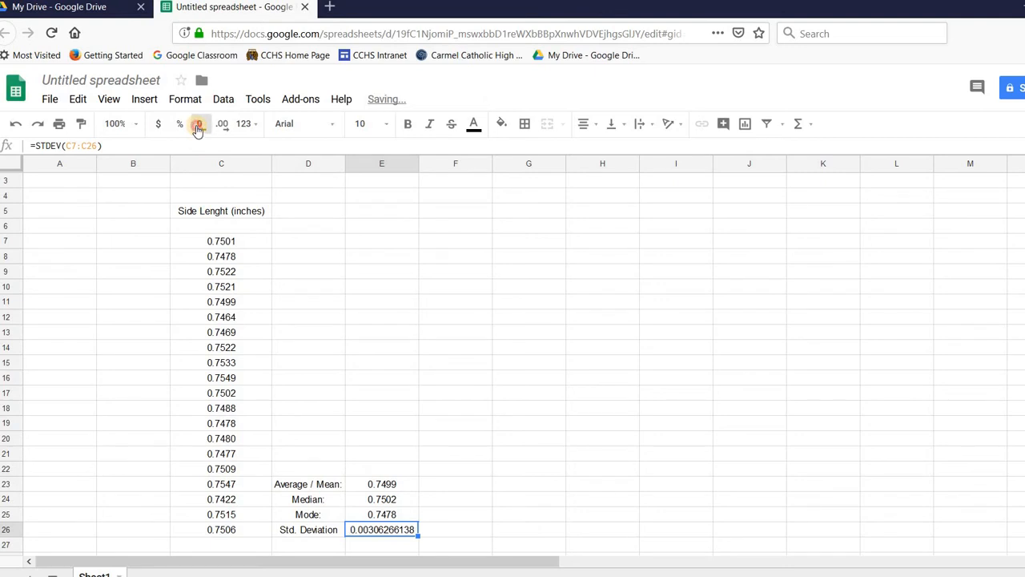
left_click(198, 126)
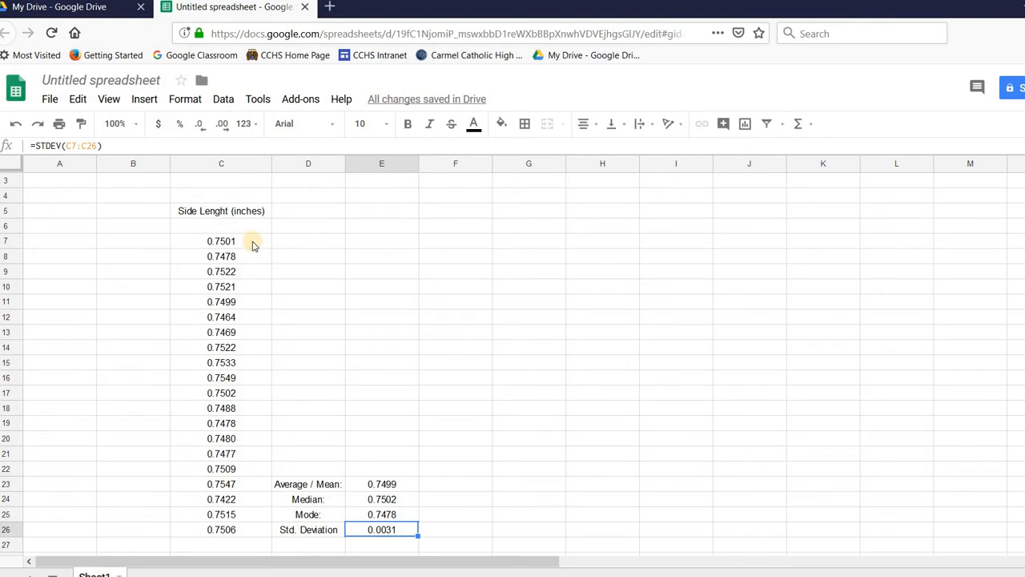
Step: Rename the spreadsheet as "Histogram of Puzzle Cube Data (Example)"
left_click_drag(251, 244, 229, 525)
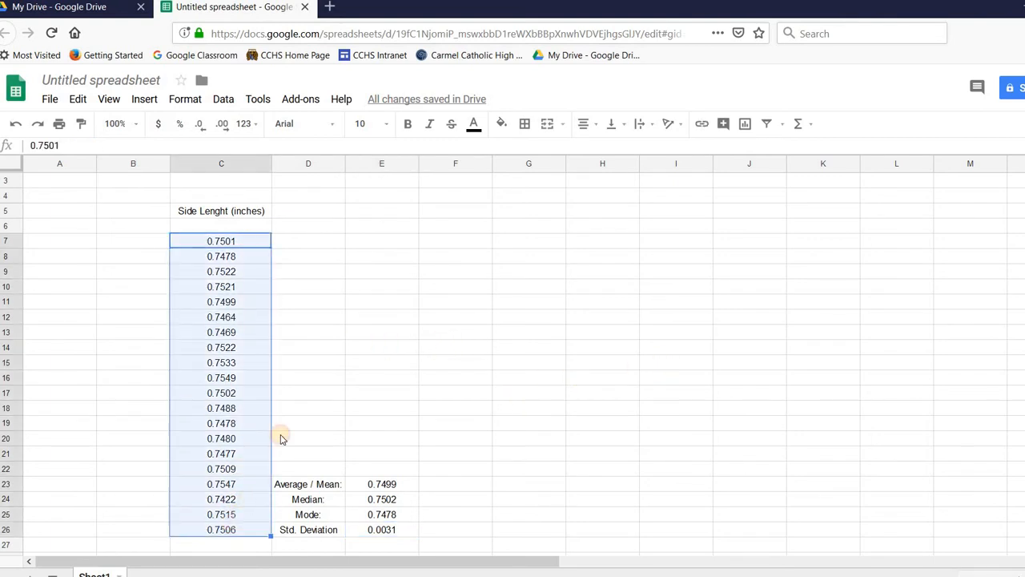
left_click(124, 80)
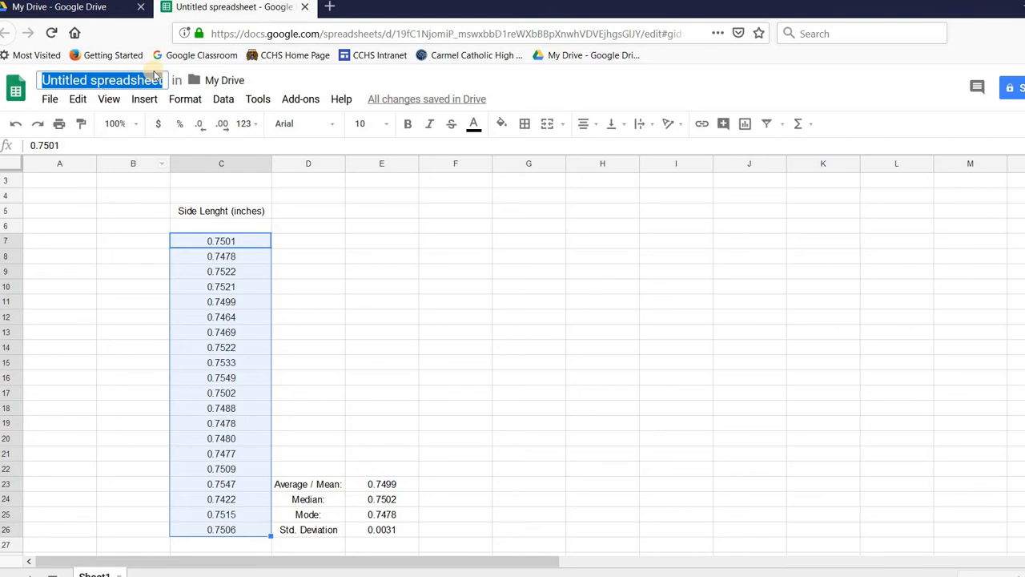
type("Histogr")
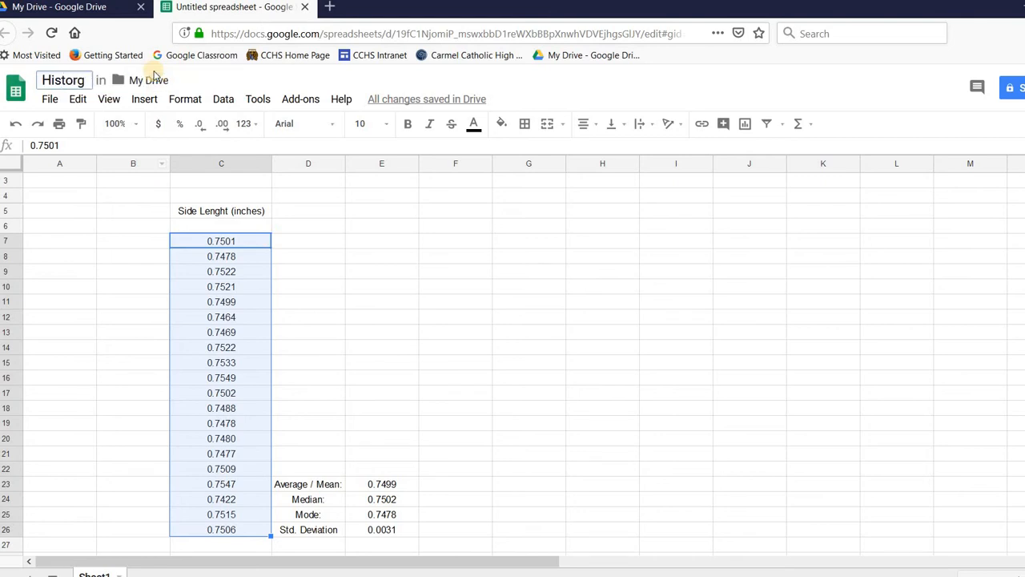
type("am of Puzzle")
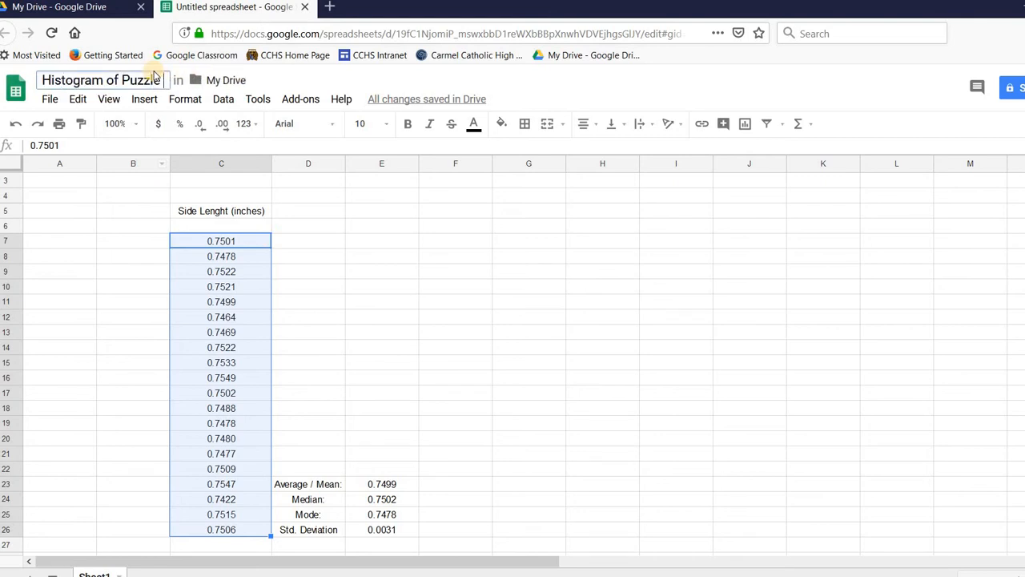
type(" Cube Data")
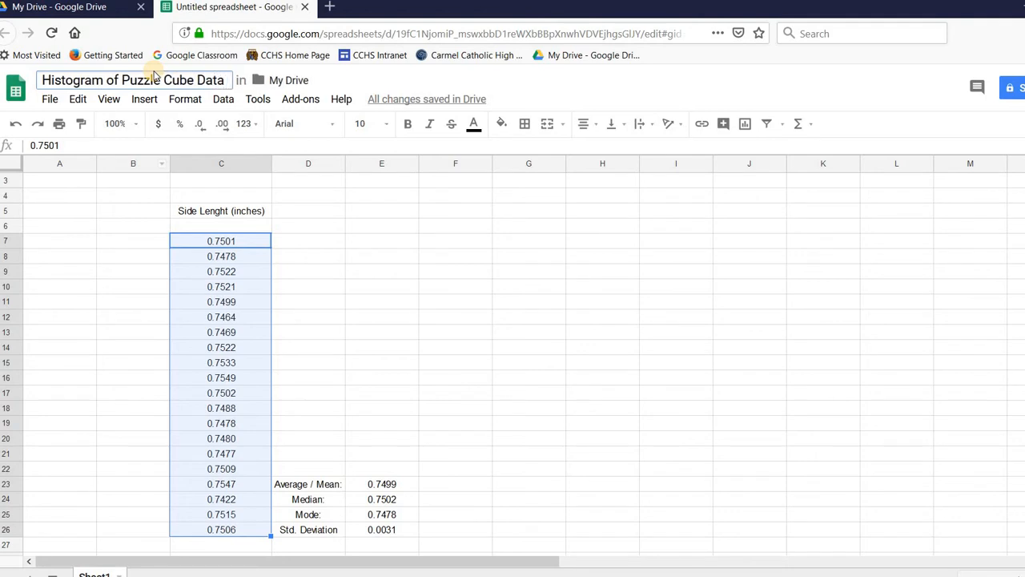
type(" (Example)")
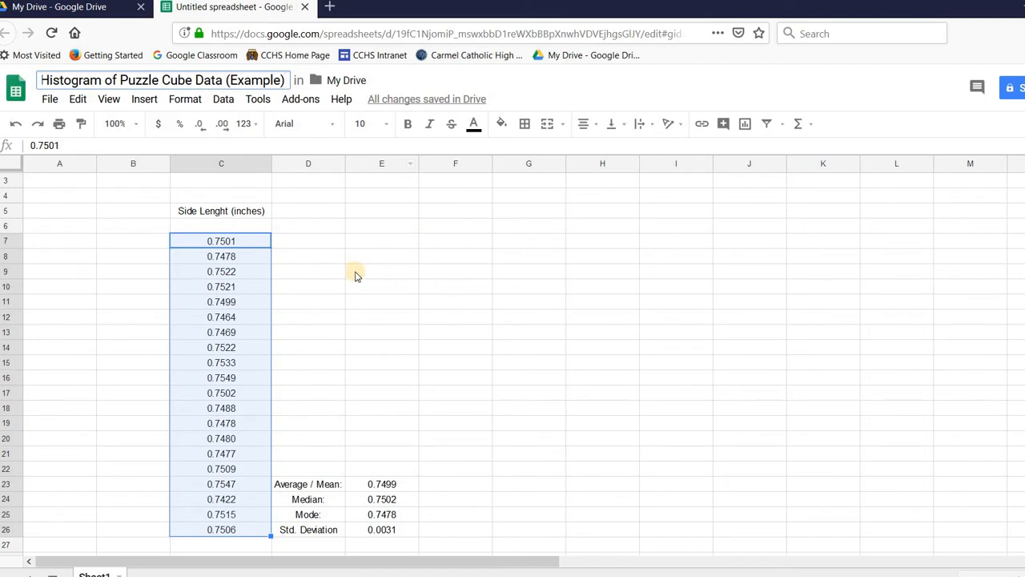
Step: Correct the spelling of the column heading in C5 to "Side Length (inches)"
left_click(221, 211)
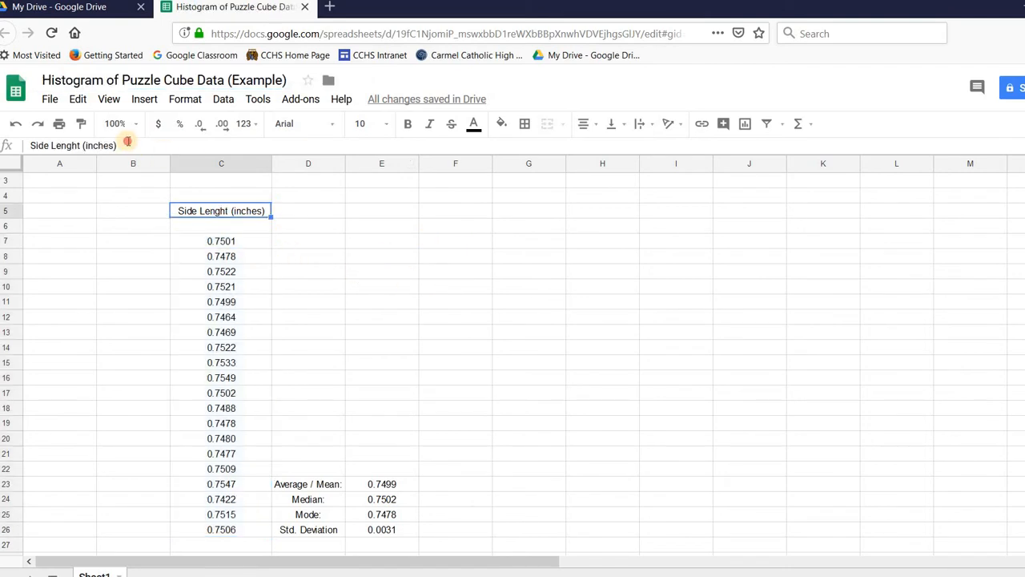
left_click(152, 149)
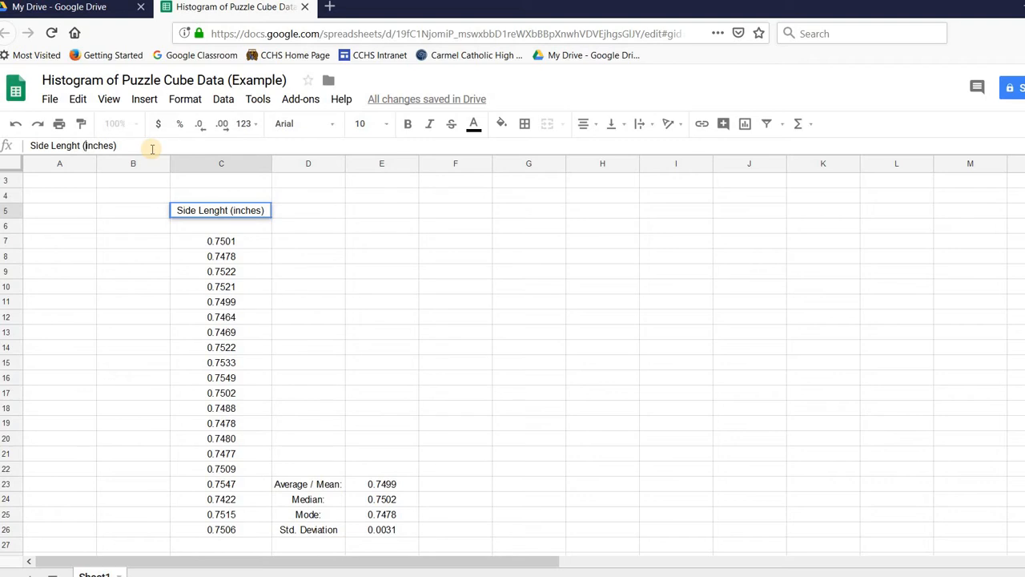
key("BackSpace")
key("BackSpace")
key("BackSpace")
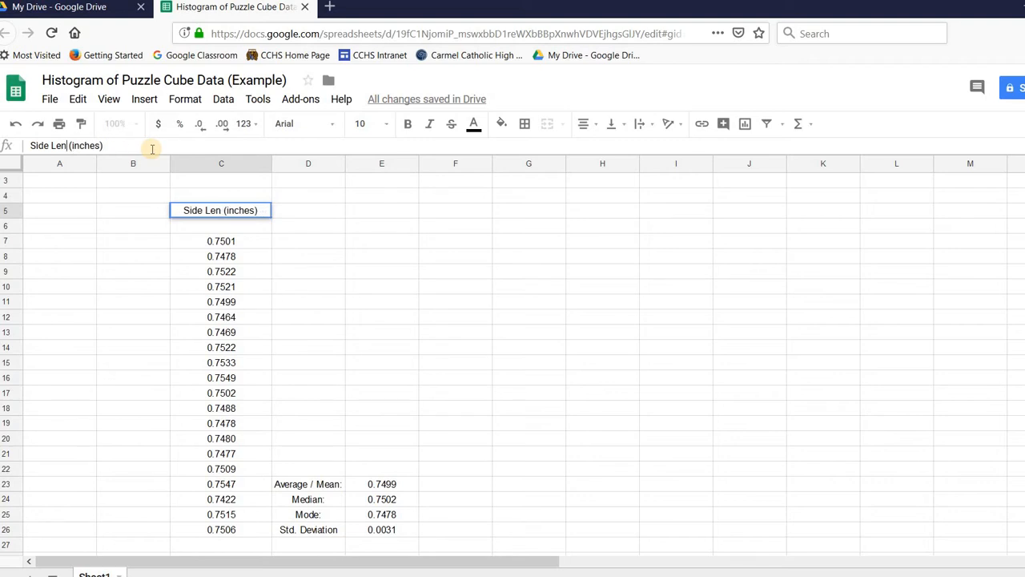
type("gth")
key("Return")
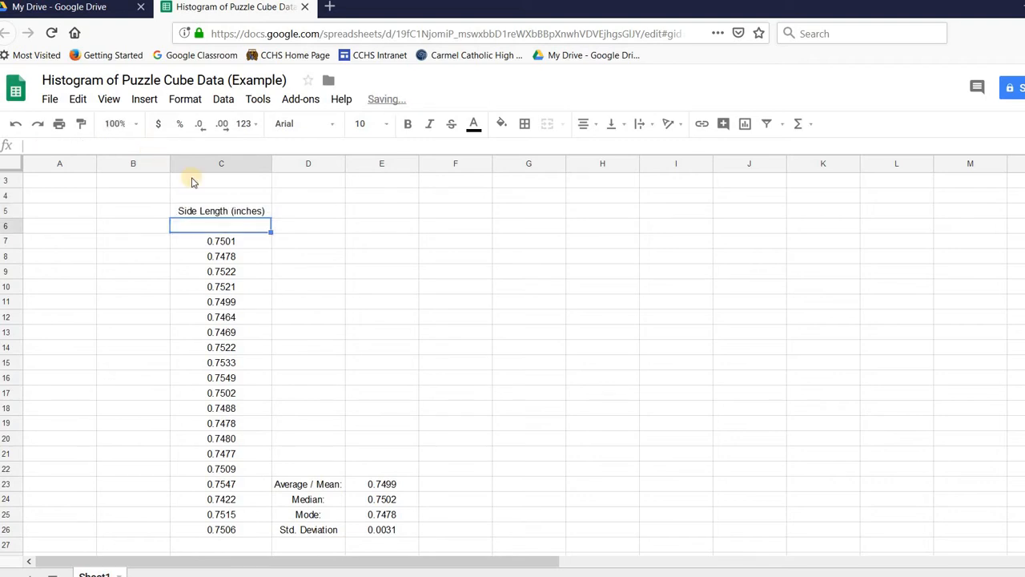
Step: Insert a chart based on the side length measurements in C7:C26
left_click_drag(255, 244, 247, 528)
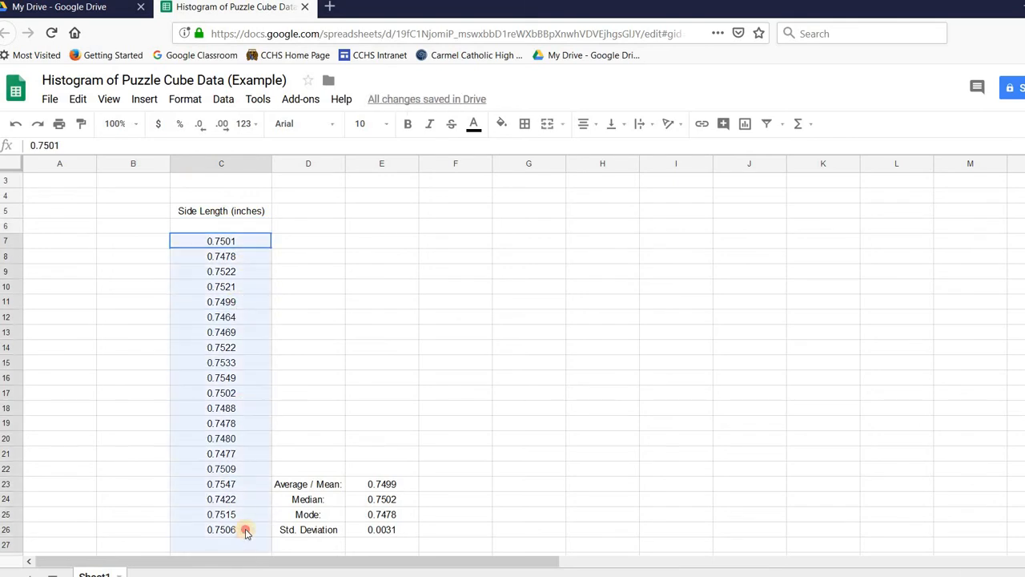
left_click(144, 99)
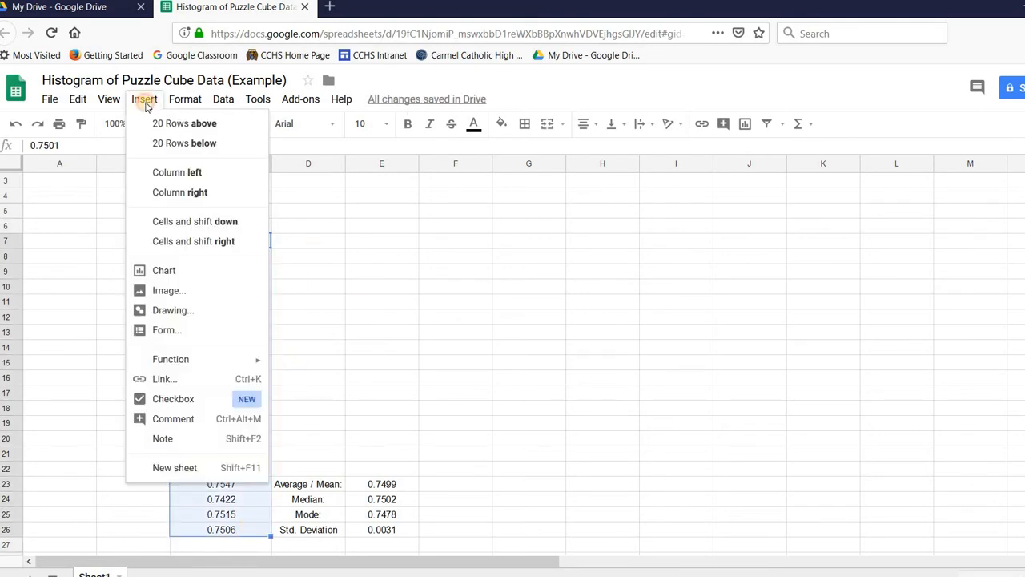
left_click(176, 271)
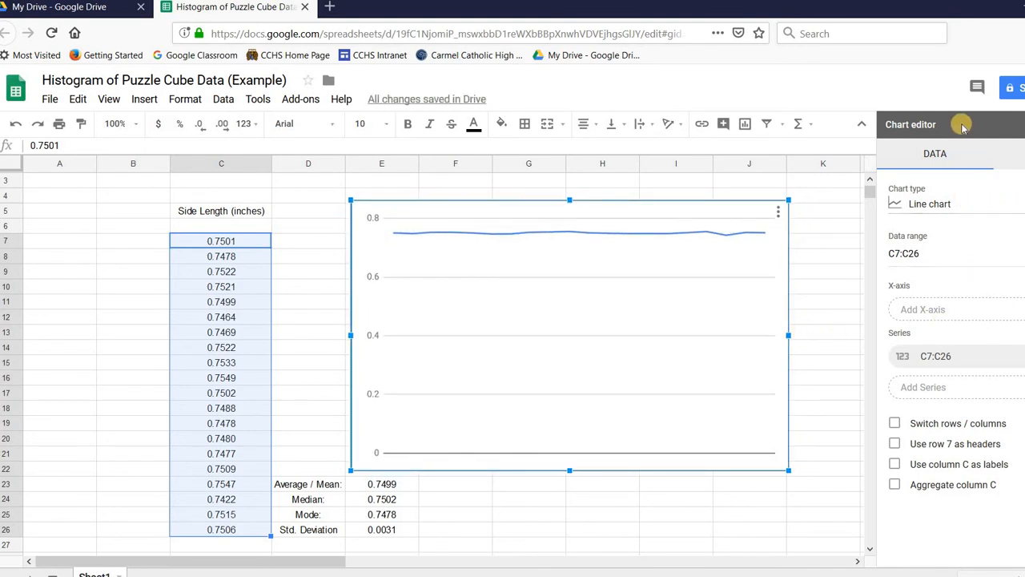
Step: Change the chart of the side lengths from a line chart to the suggested histogram chart
left_click(922, 203)
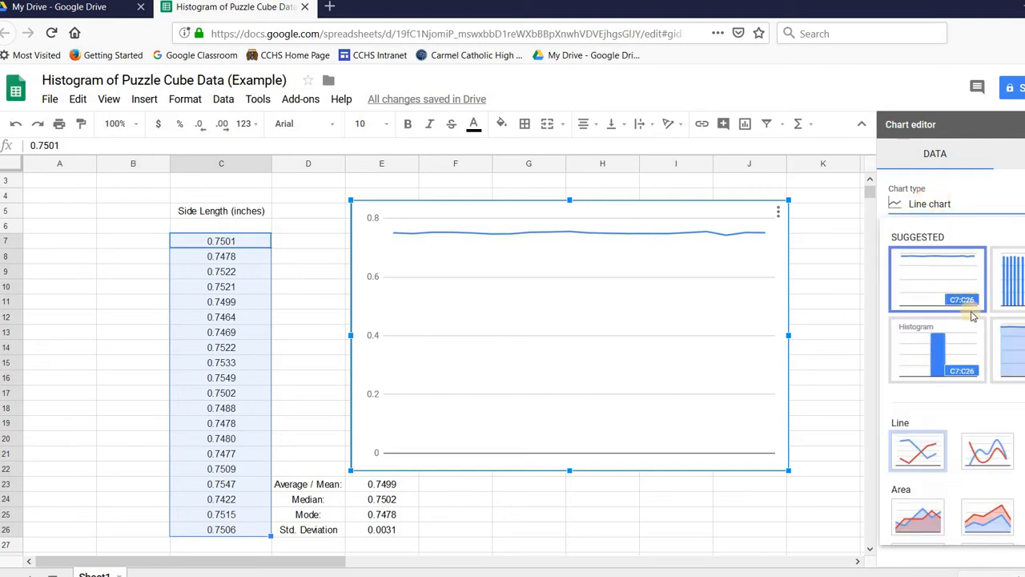
scroll(949, 382, "down", 10)
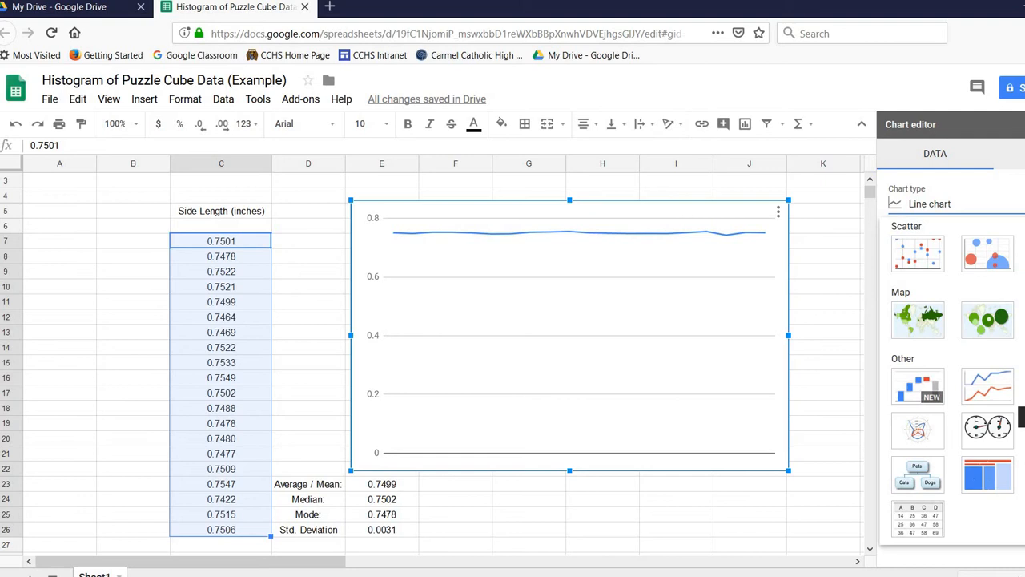
scroll(928, 269, "up", 10)
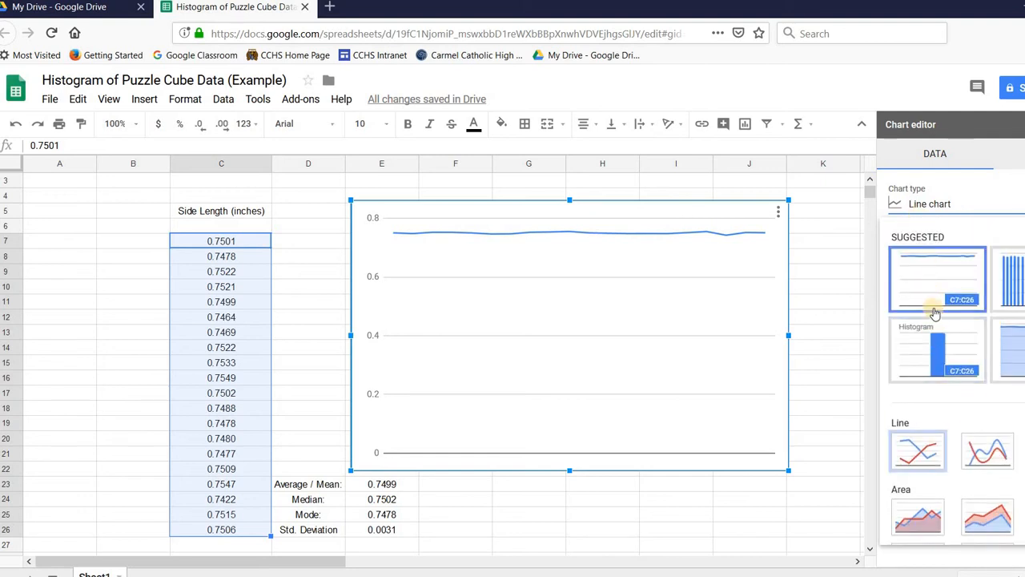
left_click(931, 353)
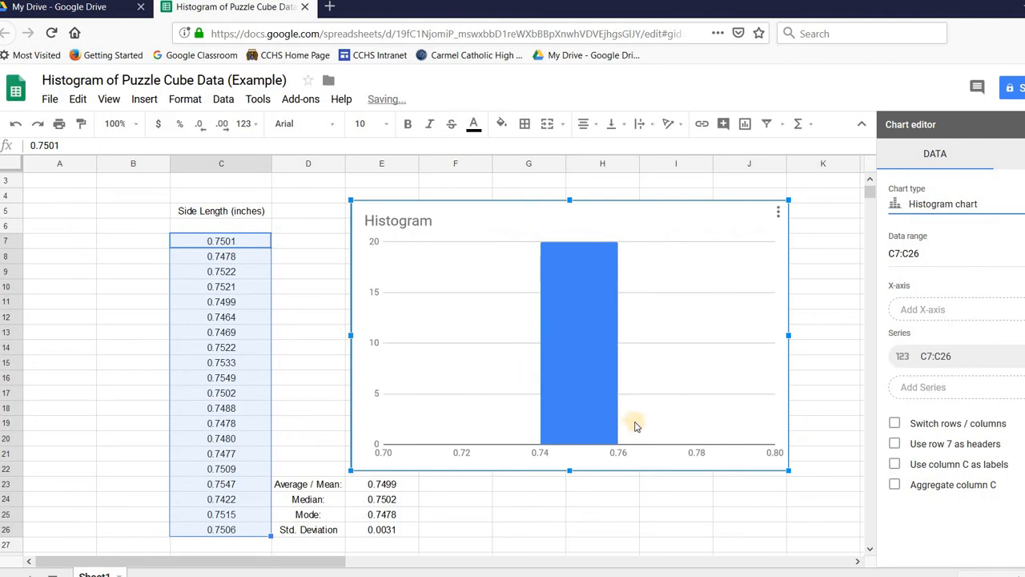
Step: Try an outlier percentile of 10% for the histogram, and set it to 5%
mouse_move(576, 423)
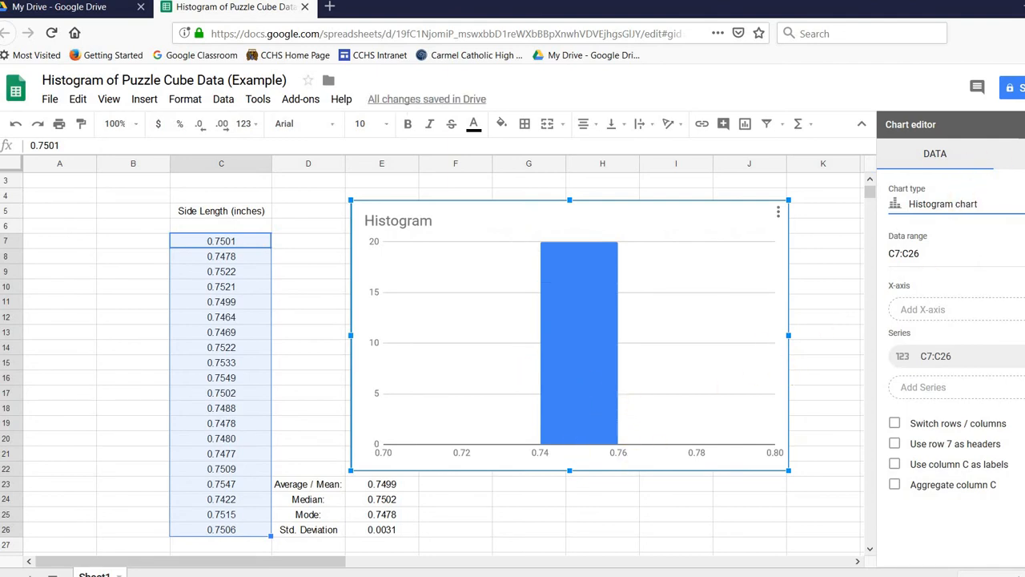
left_click(1019, 155)
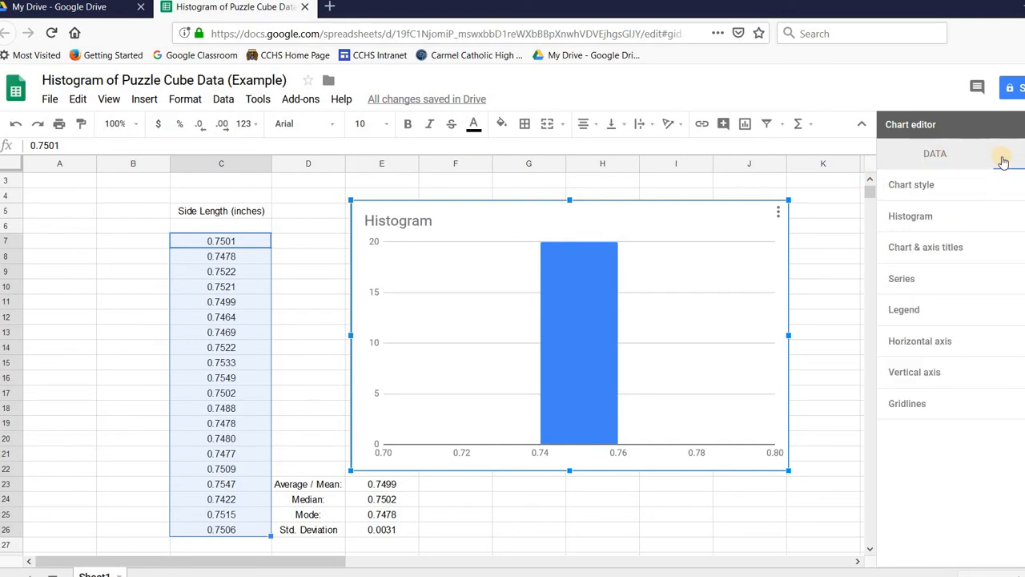
left_click(931, 222)
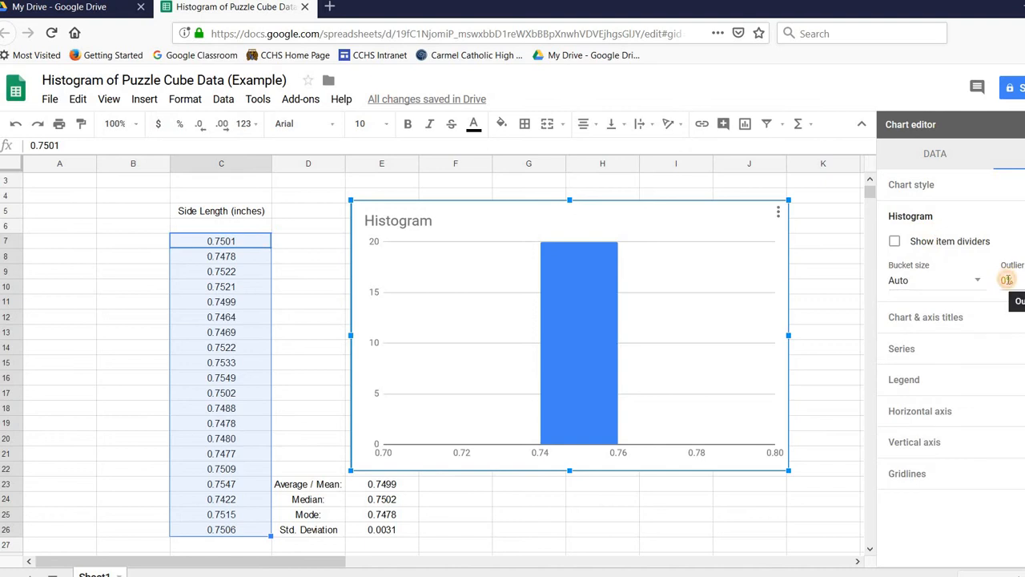
left_click(1007, 280)
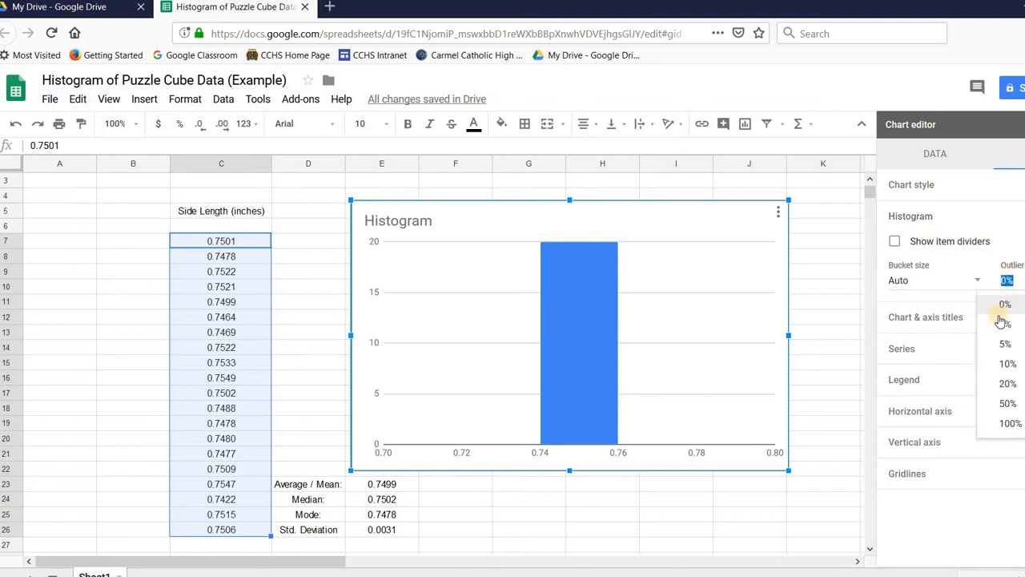
left_click(1002, 367)
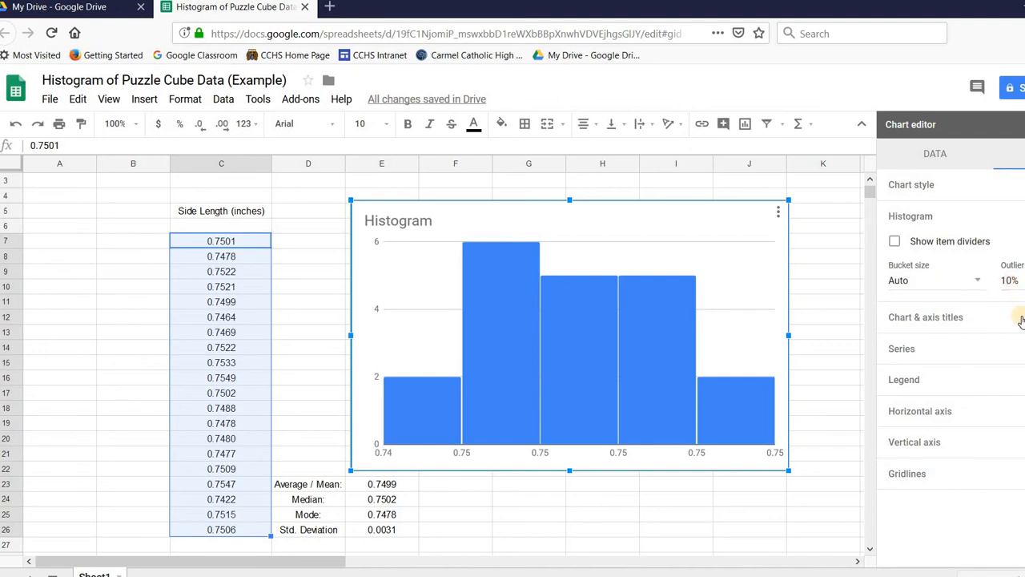
key("Return")
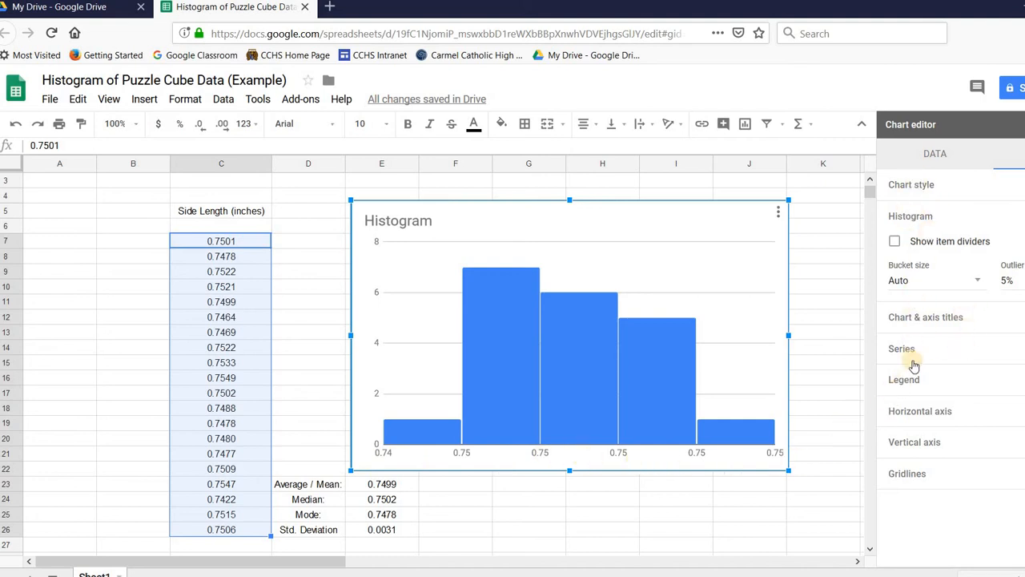
Step: Look through the histogram's title and horizontal axis settings and leave chart editing
left_click(925, 319)
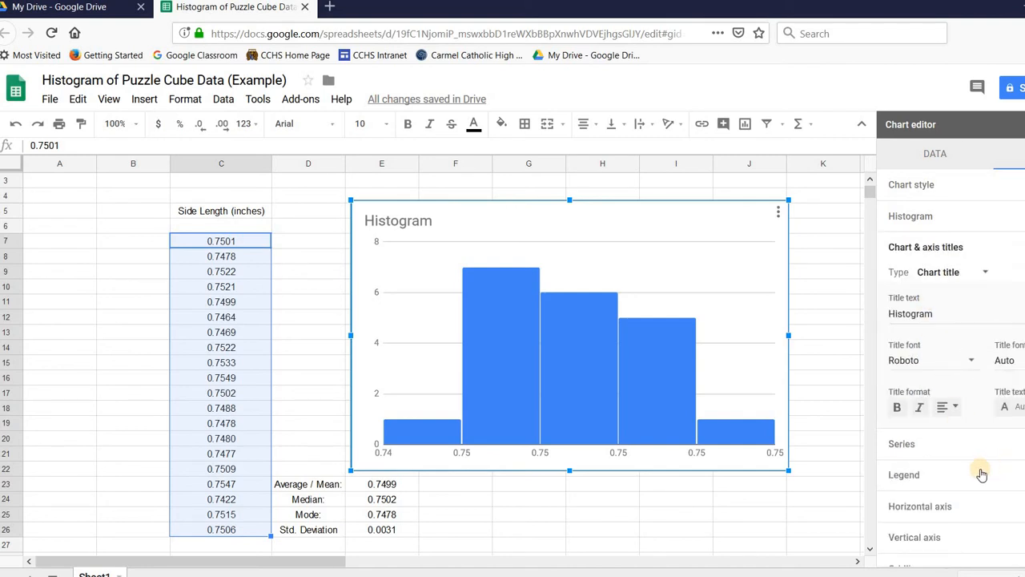
left_click(926, 508)
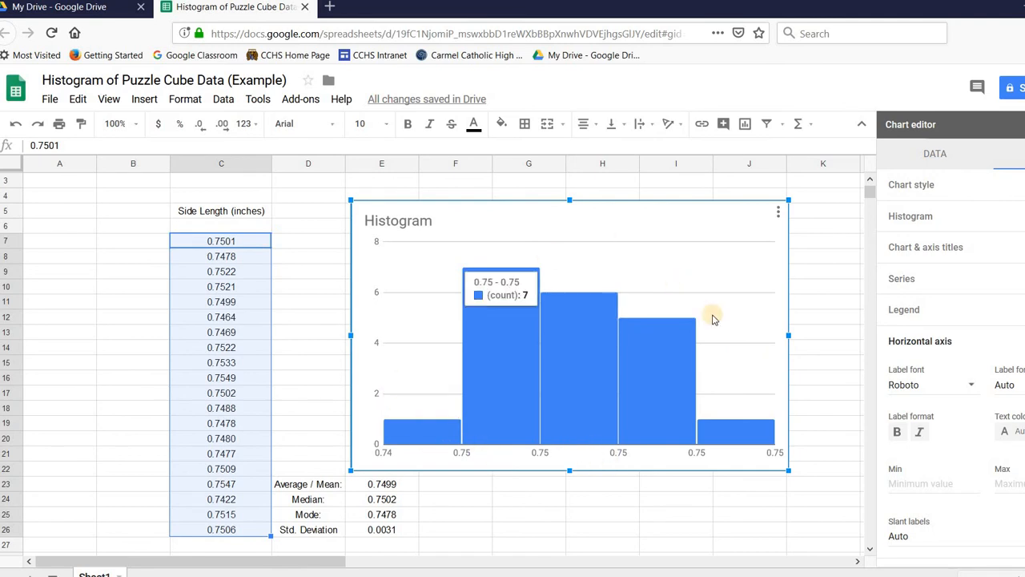
left_click(308, 490)
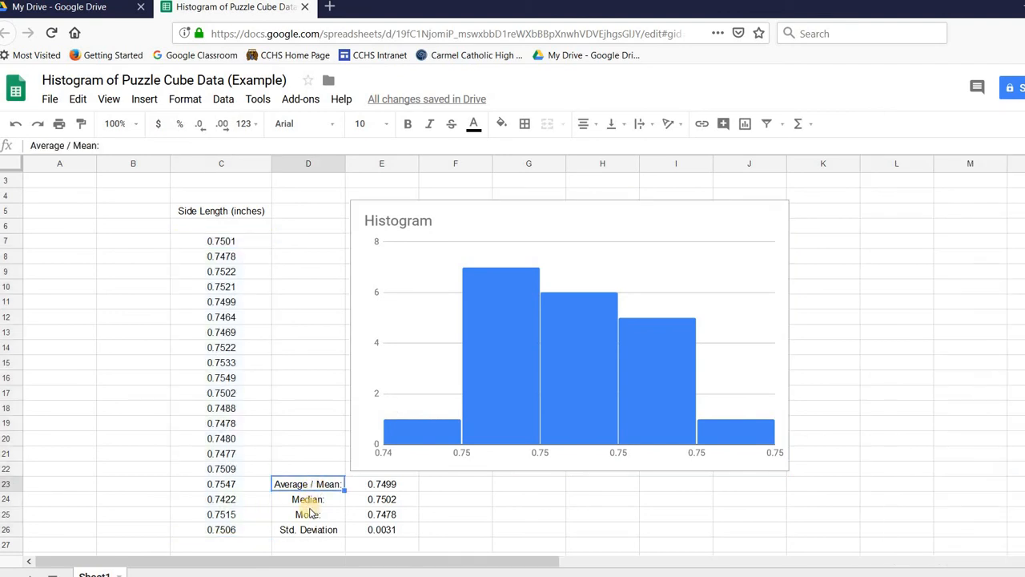